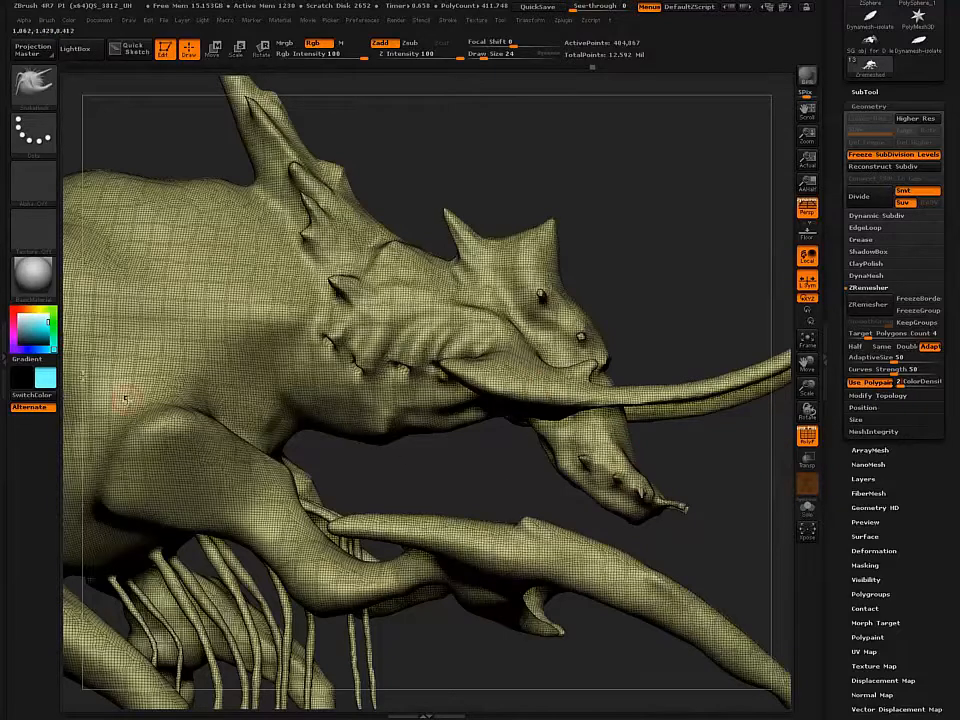
- Turn off the polyframe display and set the ZRemesher polypaint color density to 2
key(shift)
key(shift+f)
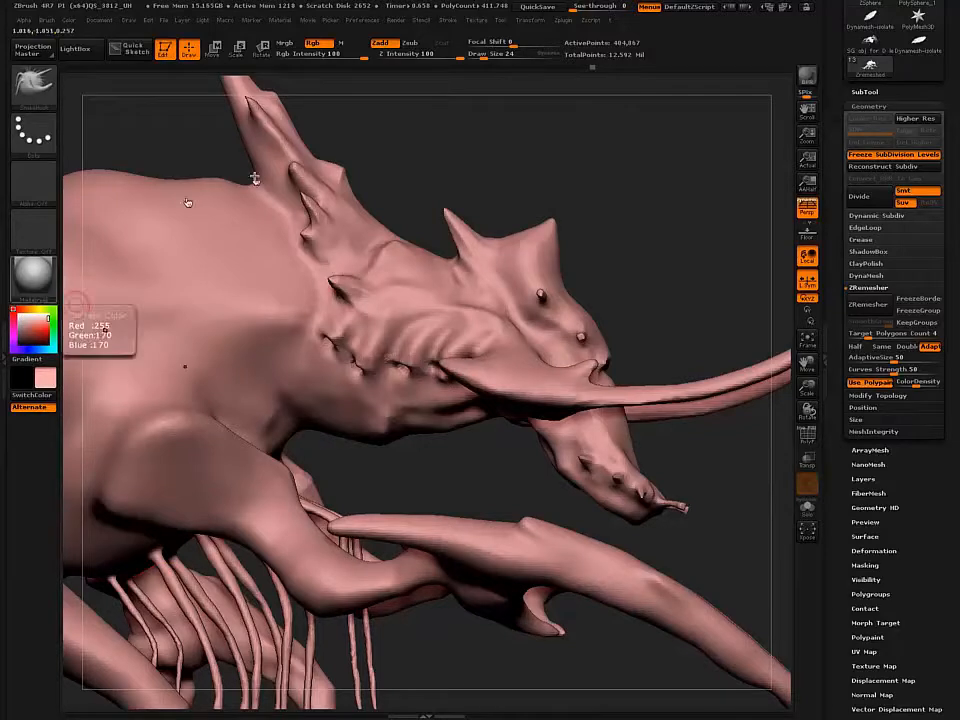
click(19, 316)
click(69, 21)
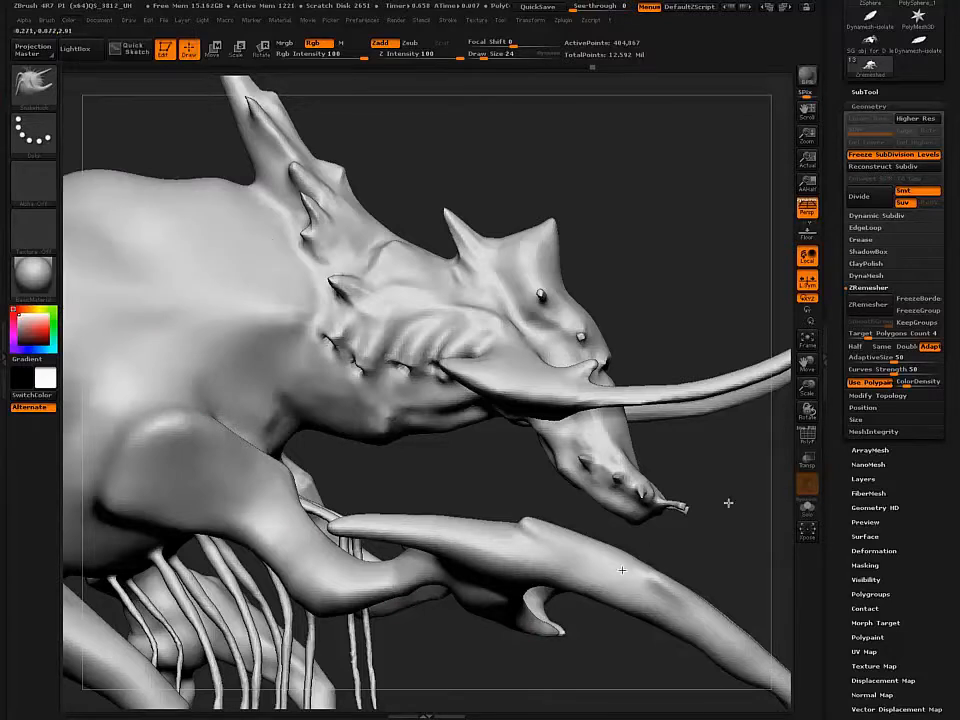
click(901, 382)
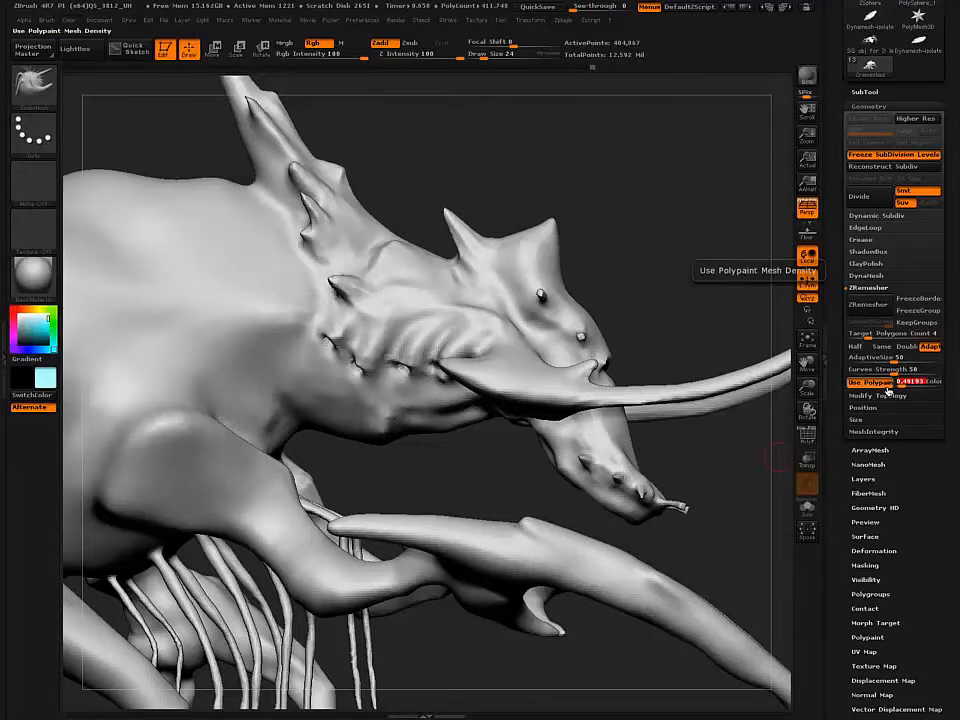
text(2)
key(Return)
- Switch to the Standard brush for painting only, with Rgb enabled, Zadd disabled and a draw size of 10
key(bracketleft)
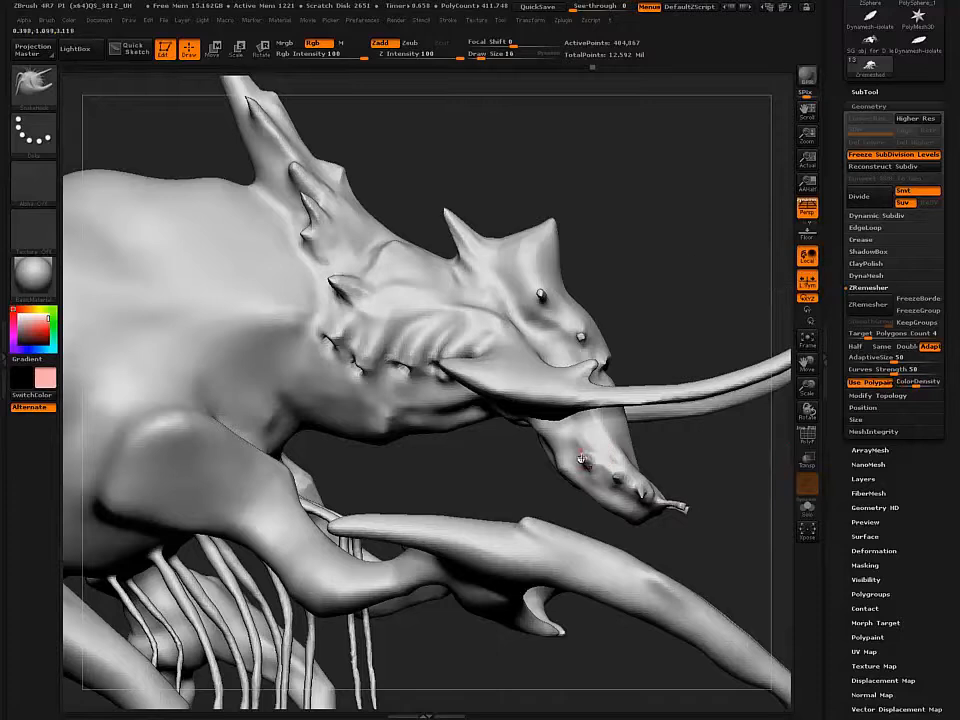
mouse_move(579, 457)
right_down()
mouse_move(561, 456)
mouse_move(570, 469)
right_up()
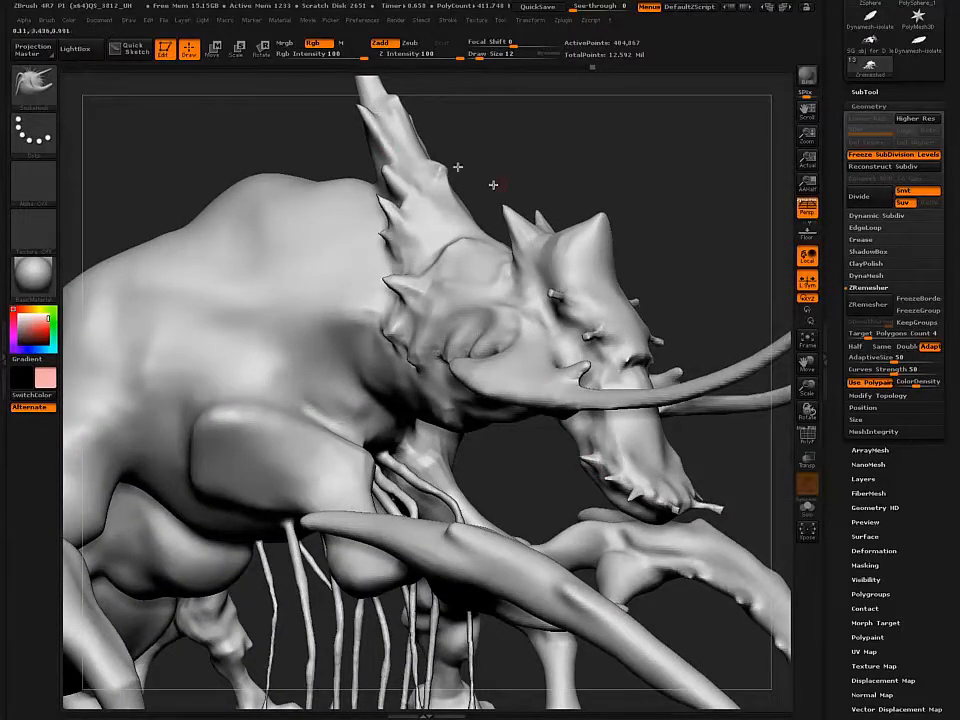
key(b)
key(s)
key(t)
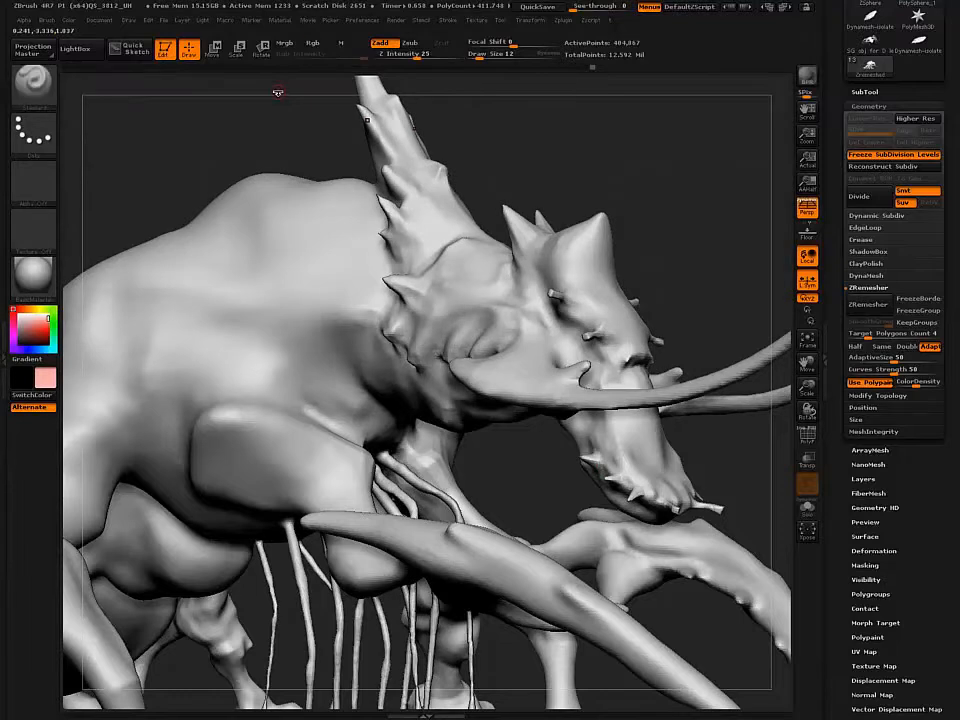
click(313, 43)
click(380, 43)
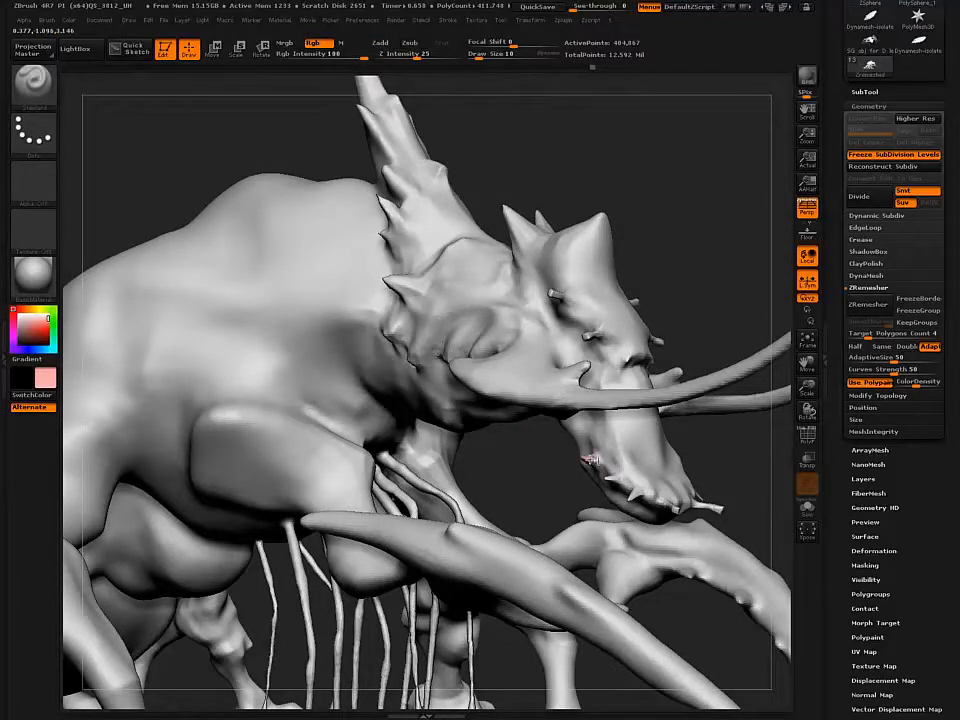
- Paint the pink density color onto the small spikes around the creature's snout
drag(594, 457, 610, 478)
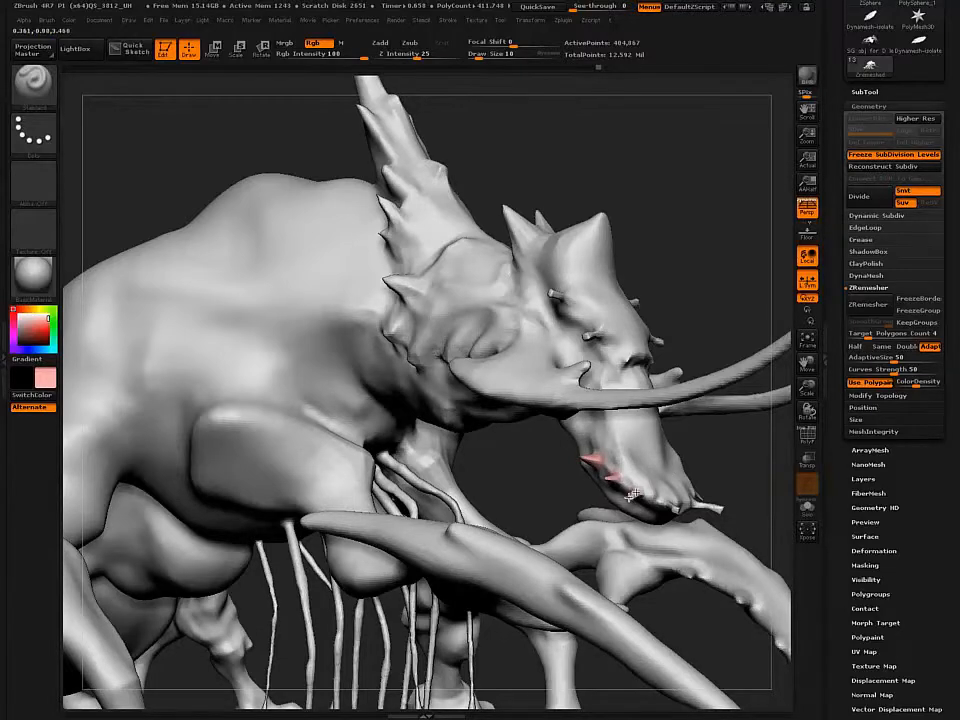
drag(632, 493, 638, 482)
mouse_move(638, 480)
right_down()
mouse_move(562, 474)
mouse_move(638, 487)
mouse_move(629, 497)
right_up()
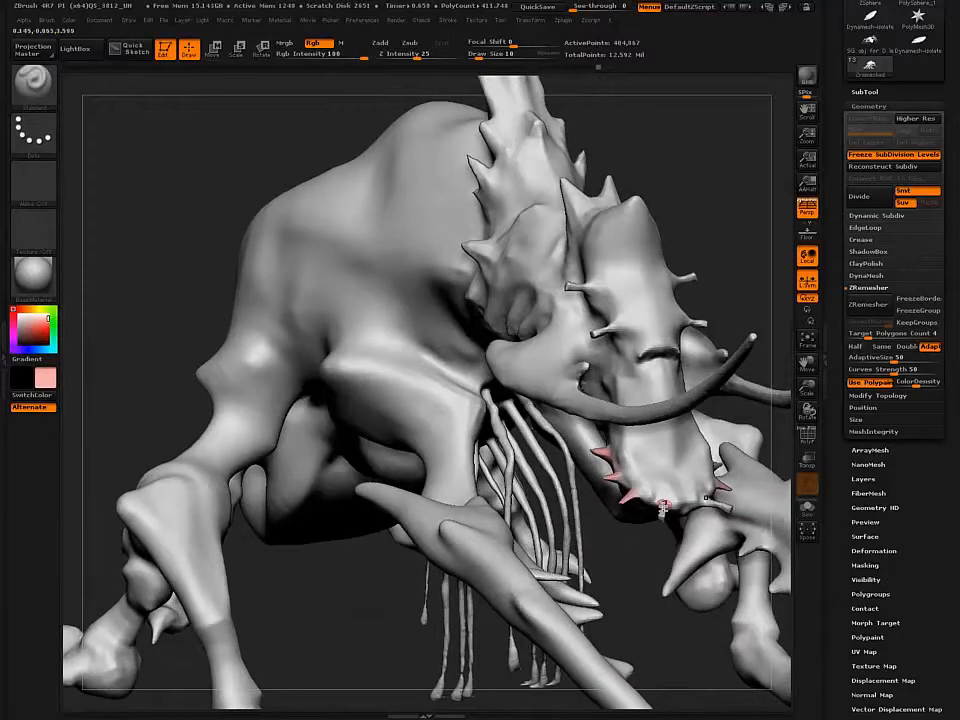
drag(661, 510, 659, 498)
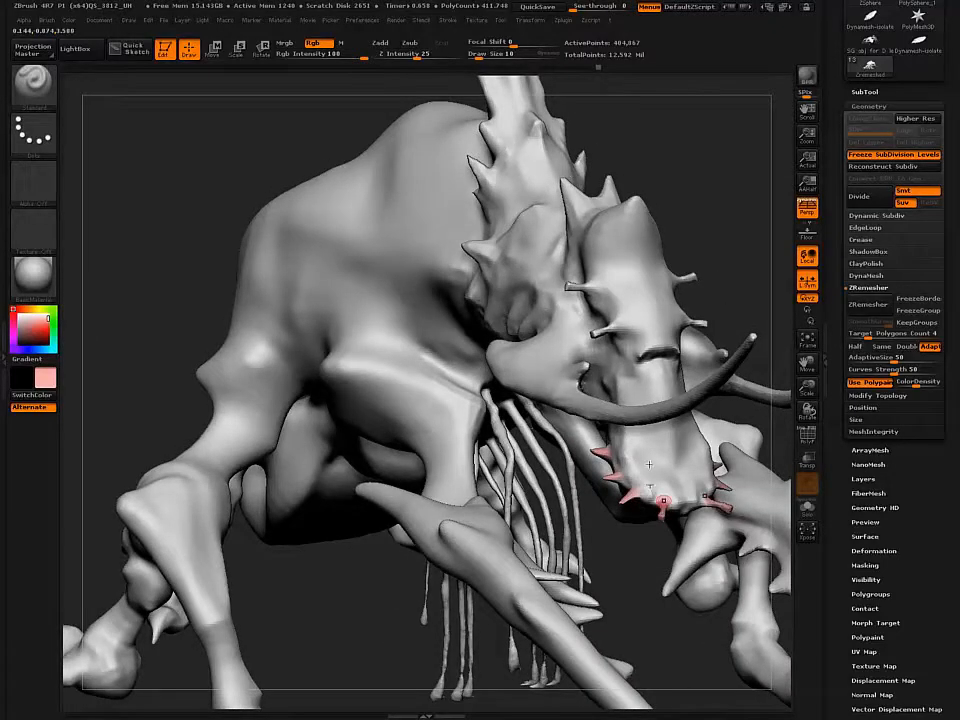
right_drag(648, 430, 648, 356)
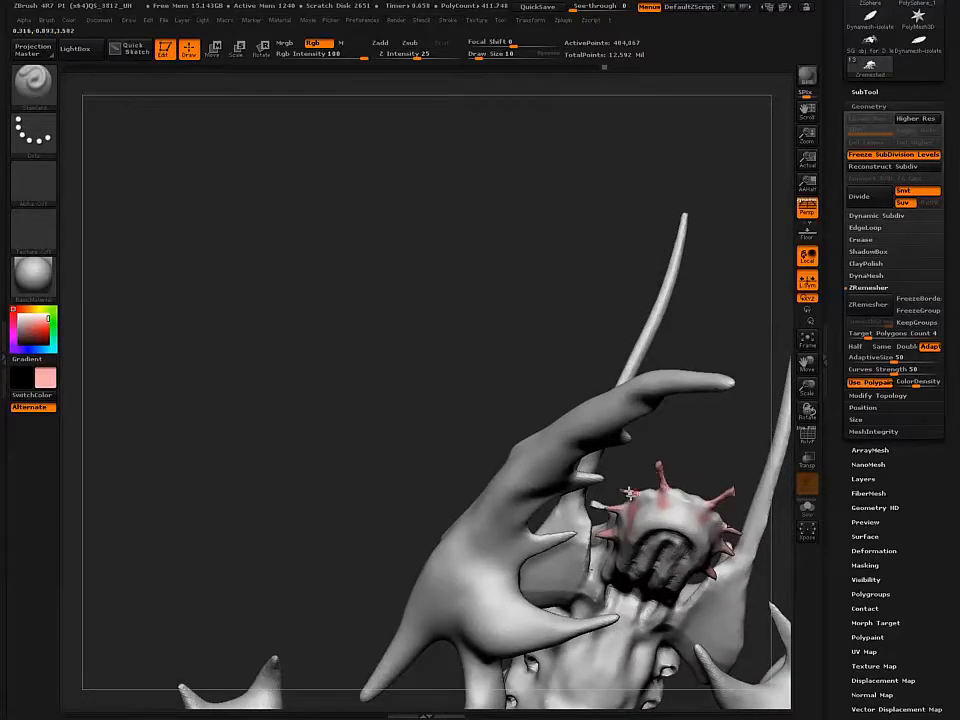
right_drag(606, 480, 661, 485)
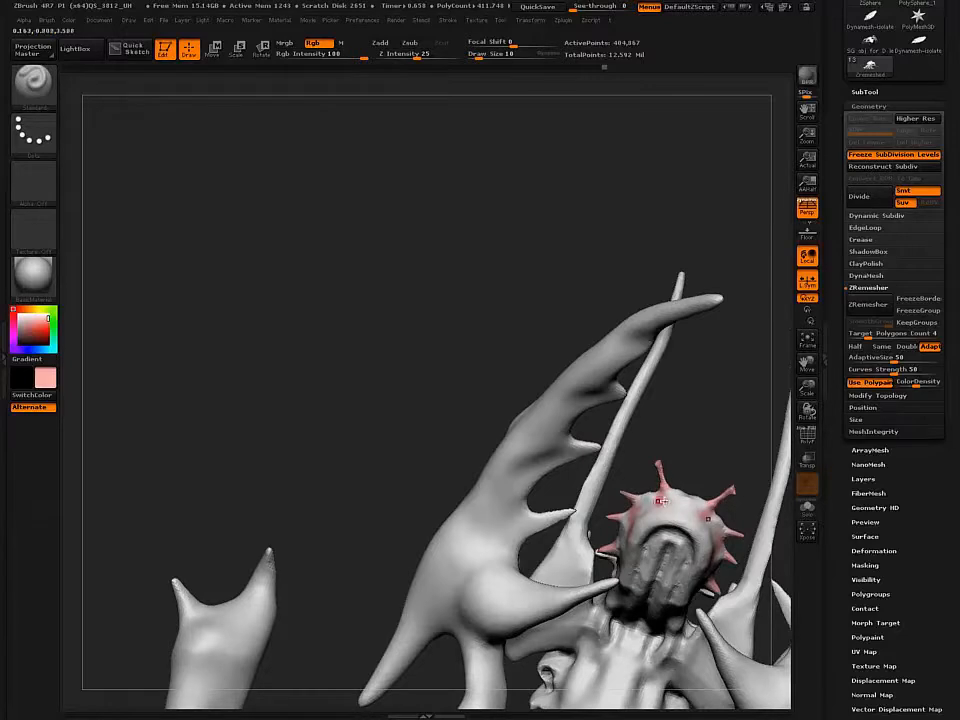
- Set the color density back to 1 with a larger brush and paint over the pink overspill on the snout between the spikes
click(12, 312)
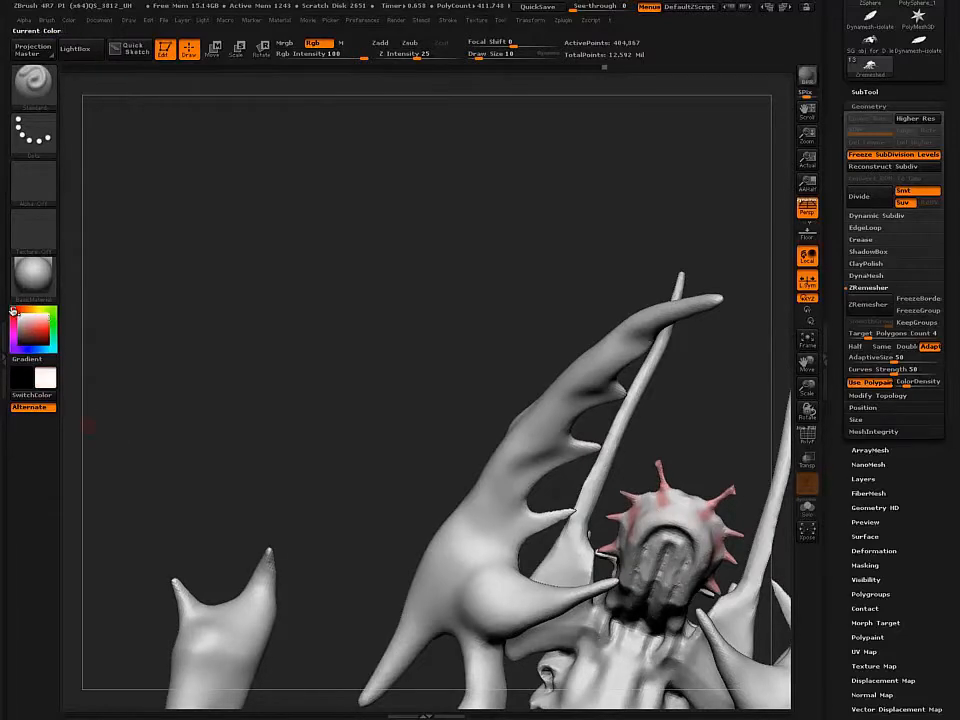
key(])
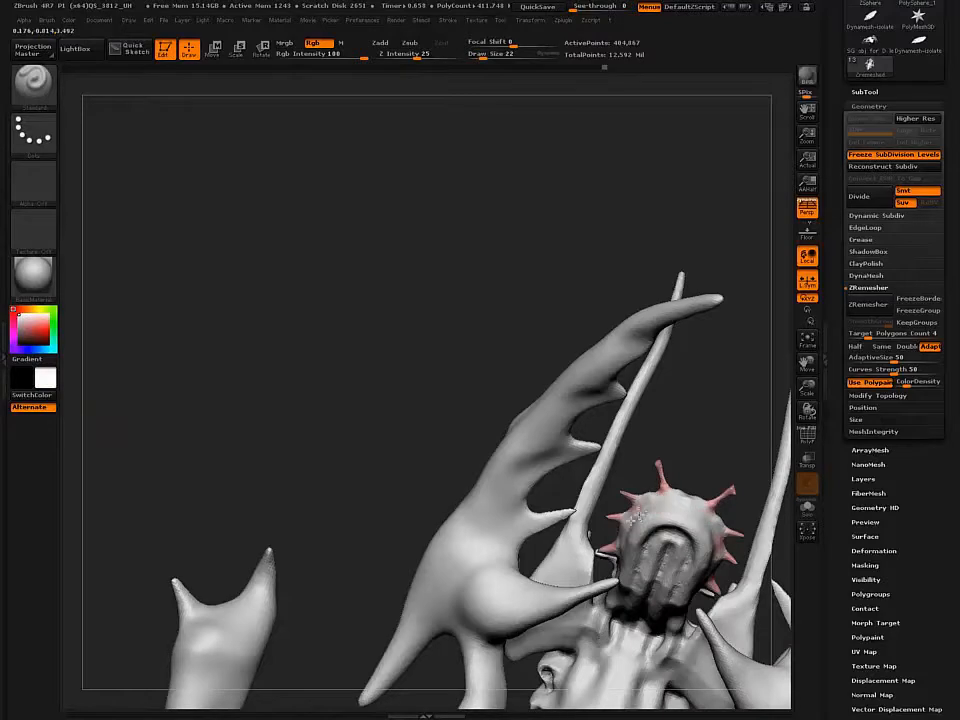
mouse_move(478, 378)
mouse_down()
mouse_move(604, 470)
mouse_move(664, 545)
mouse_move(639, 542)
mouse_move(603, 567)
mouse_move(390, 385)
mouse_move(345, 405)
mouse_up()
key([)
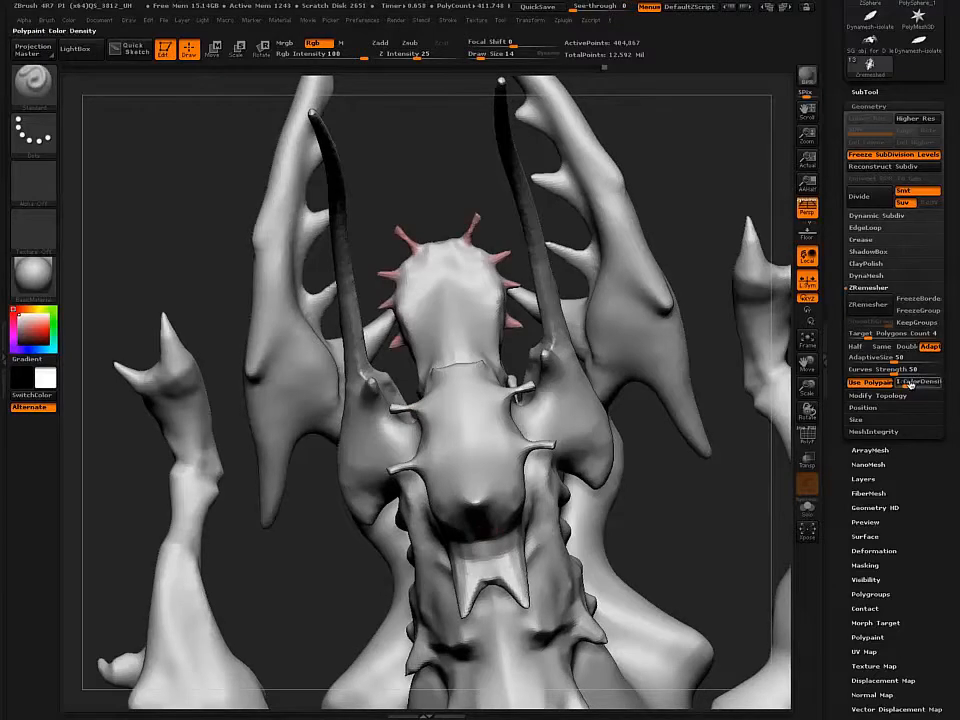
- Set the polypaint color density to 2 and paint the four small stalks on the head
drag(910, 385, 873, 397)
text(2)
key(Return)
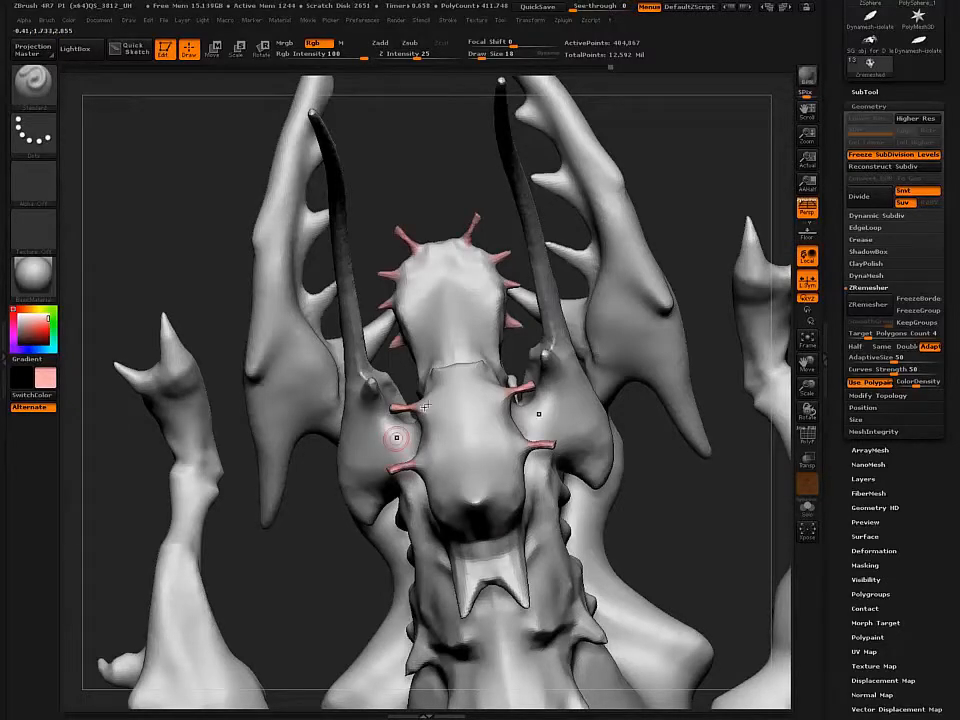
- Paint the pink density color onto the claw-like tips of all the thin tendrils under the belly
mouse_move(297, 332)
mouse_down()
mouse_move(476, 360)
mouse_move(464, 330)
mouse_move(439, 321)
mouse_move(318, 363)
mouse_move(386, 317)
mouse_move(343, 373)
mouse_move(379, 432)
mouse_move(324, 394)
mouse_move(336, 484)
mouse_move(178, 430)
mouse_up()
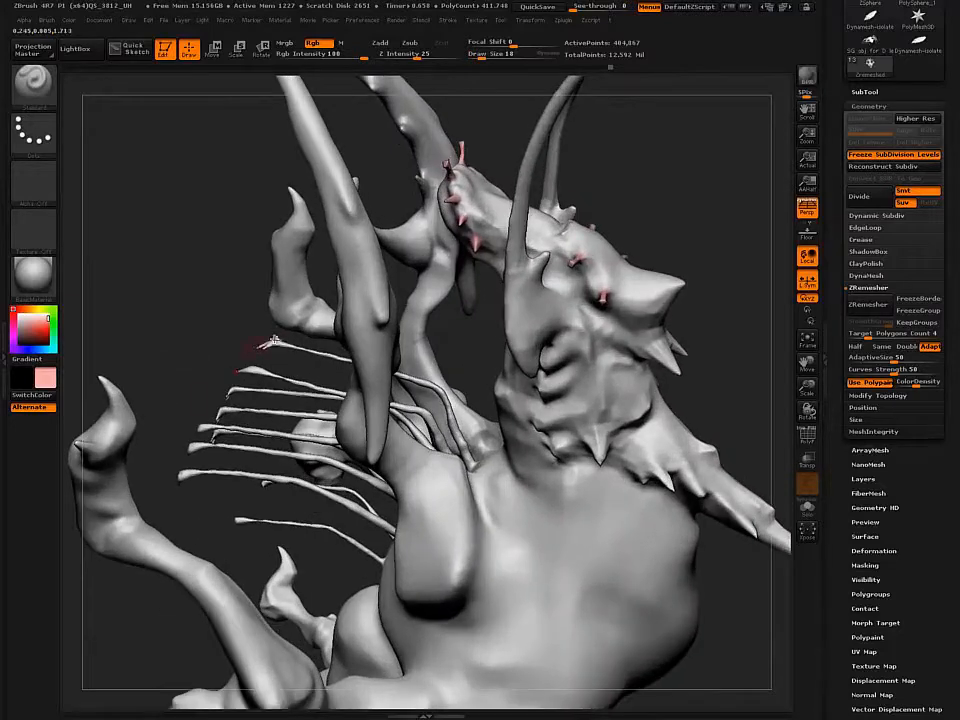
mouse_move(231, 349)
alt+mouse_down()
mouse_move(310, 383)
mouse_move(321, 349)
mouse_move(328, 388)
mouse_move(281, 368)
mouse_move(307, 380)
mouse_move(292, 380)
alt+mouse_up()
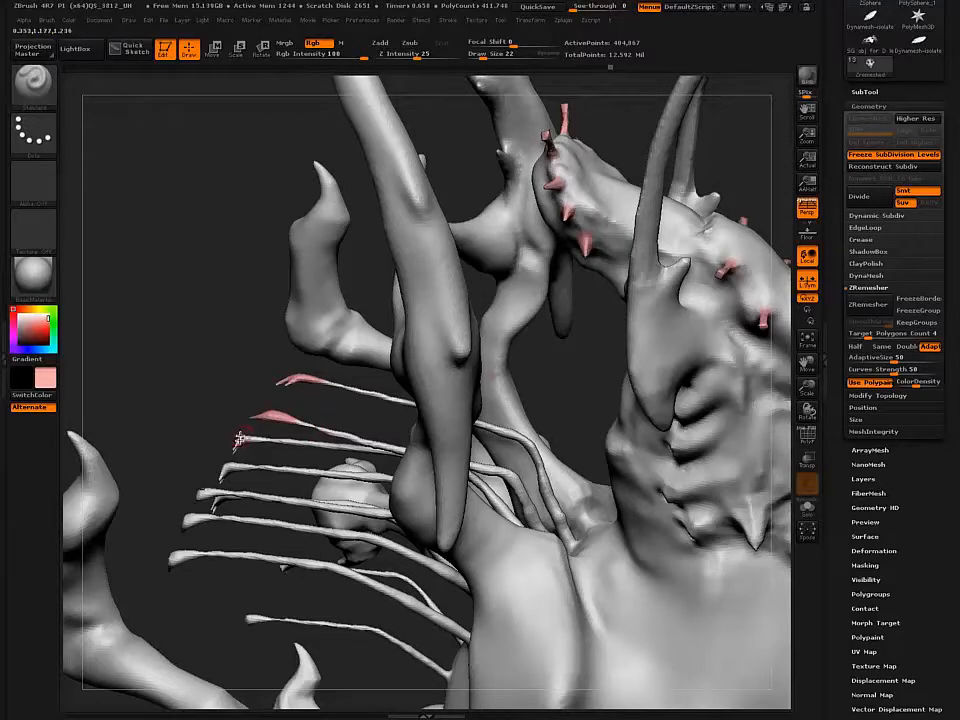
mouse_move(236, 447)
mouse_down()
mouse_move(249, 441)
mouse_move(235, 440)
mouse_move(263, 463)
mouse_up()
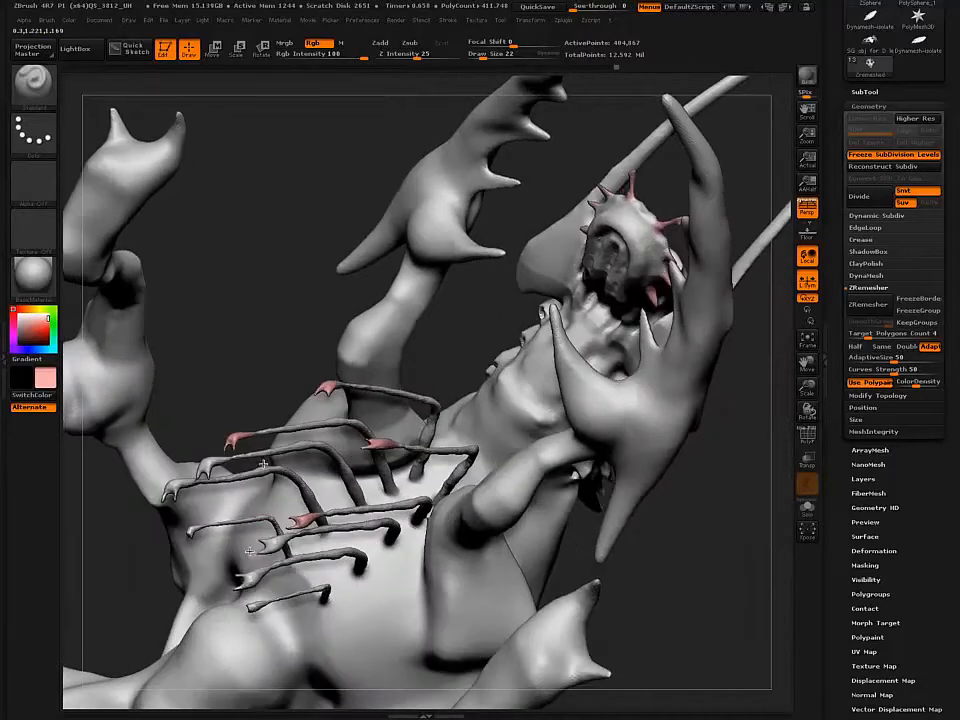
key(bracketright)
drag(267, 546, 271, 550)
mouse_move(215, 368)
mouse_down()
mouse_move(278, 390)
mouse_move(293, 323)
mouse_up()
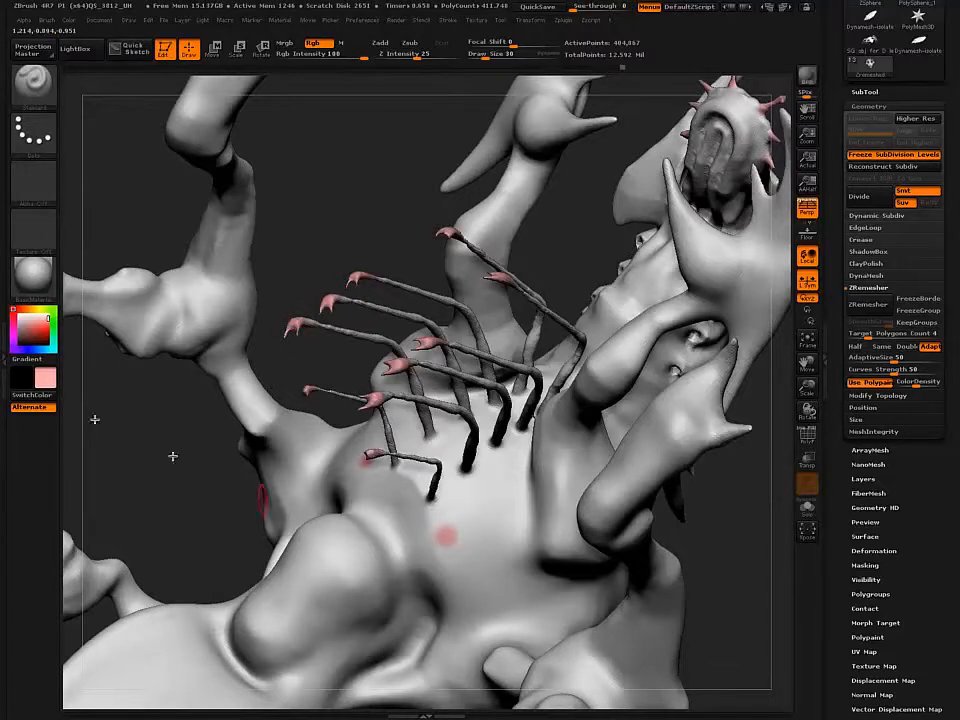
- Change the paint color to white and cover the stray pink patches on the belly below the tendrils
mouse_move(34, 321)
mouse_down()
mouse_move(9, 313)
mouse_move(12, 352)
mouse_up()
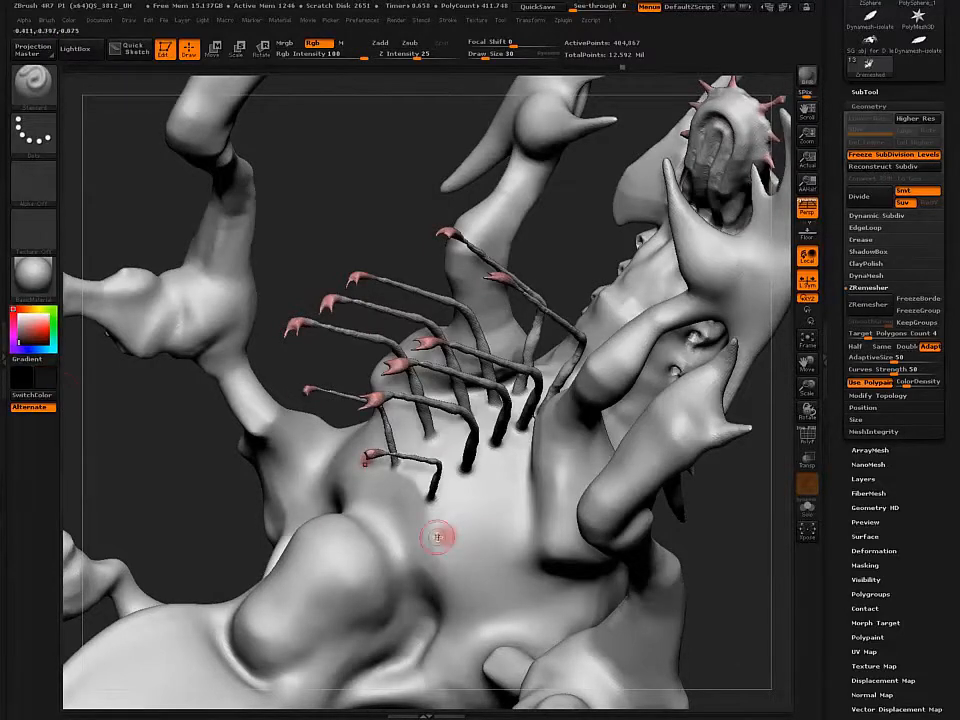
click(18, 316)
drag(447, 530, 445, 546)
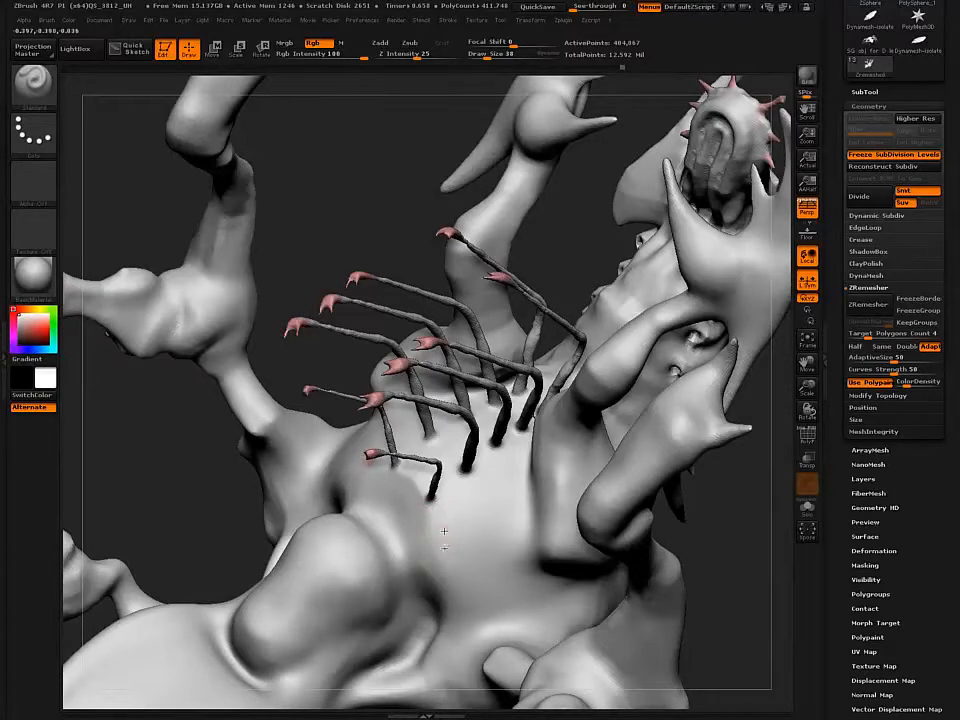
- Thicken the thin belly tendrils along their length with the Inflate brush at a Z intensity of 10
key(b)
key(i)
key(n)
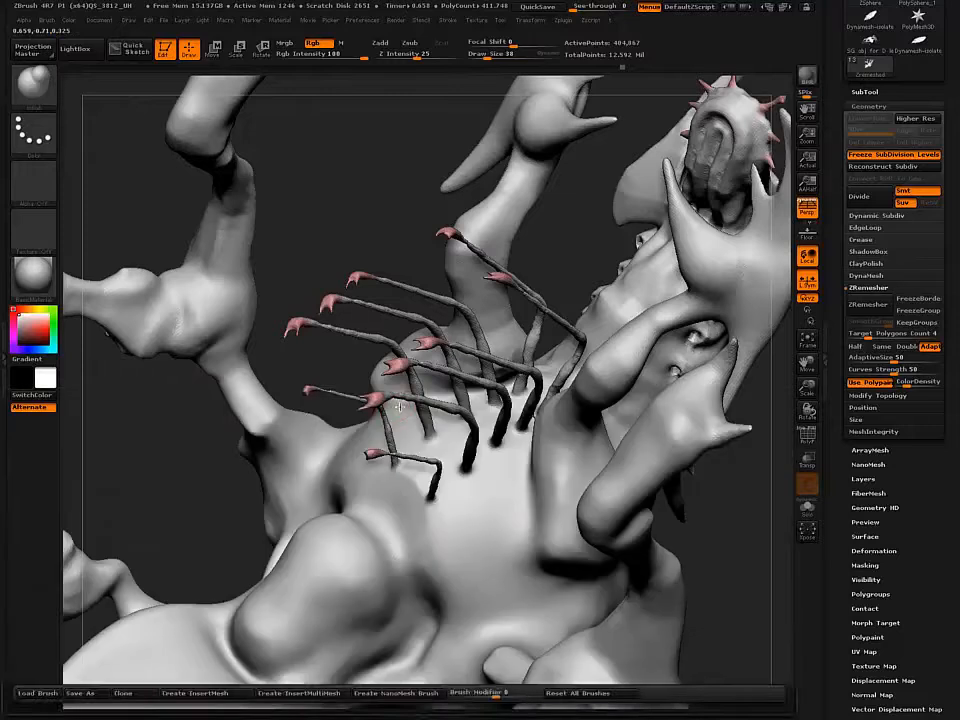
right_drag(528, 295, 510, 276)
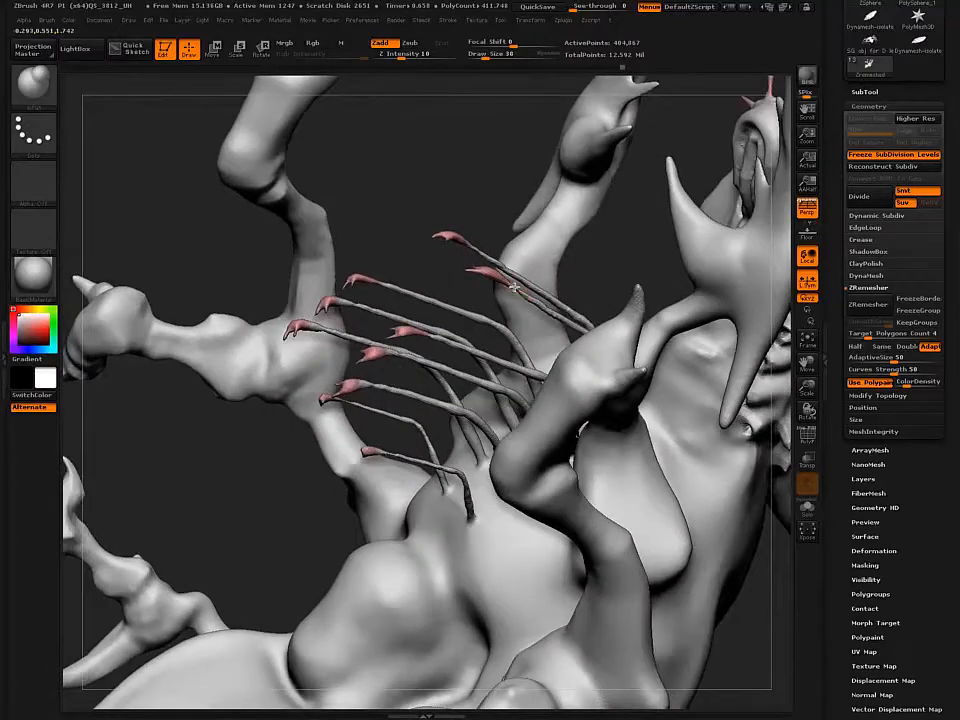
mouse_move(479, 250)
mouse_down()
mouse_move(554, 315)
mouse_move(530, 296)
mouse_up()
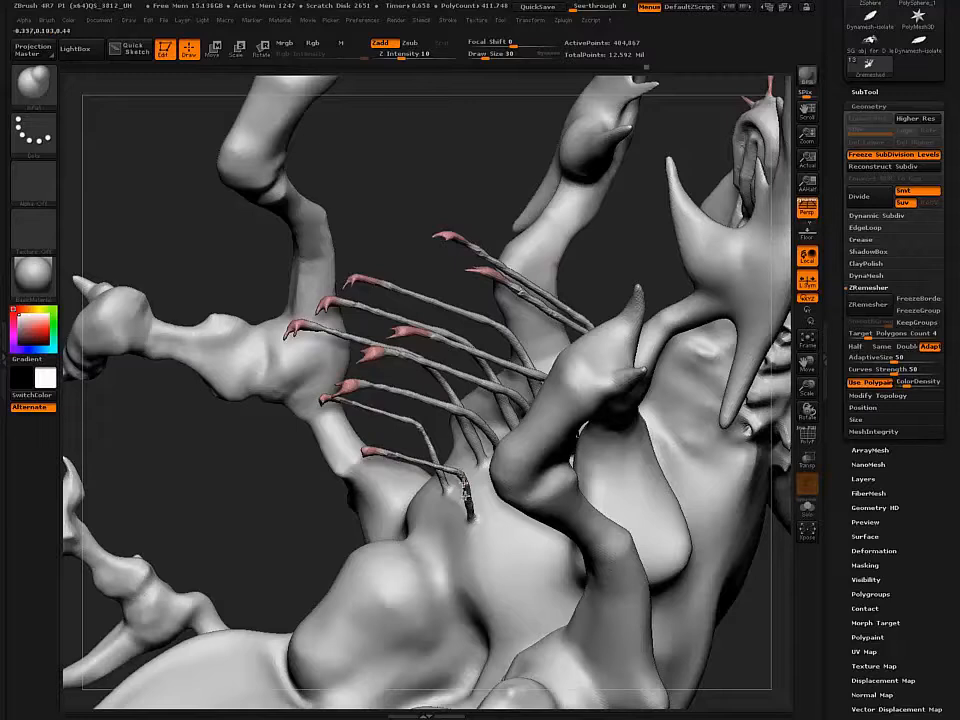
drag(310, 290, 376, 412)
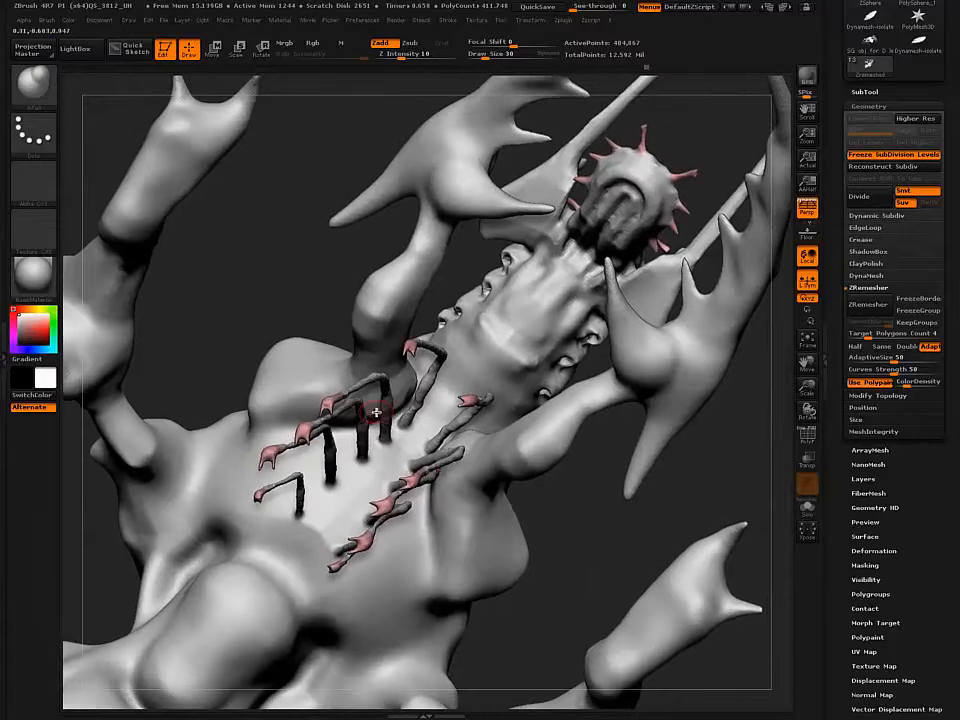
- Try a ZRemesher pass using the painted density, inspect the tendrils and back, and undo the remesh
click(866, 305)
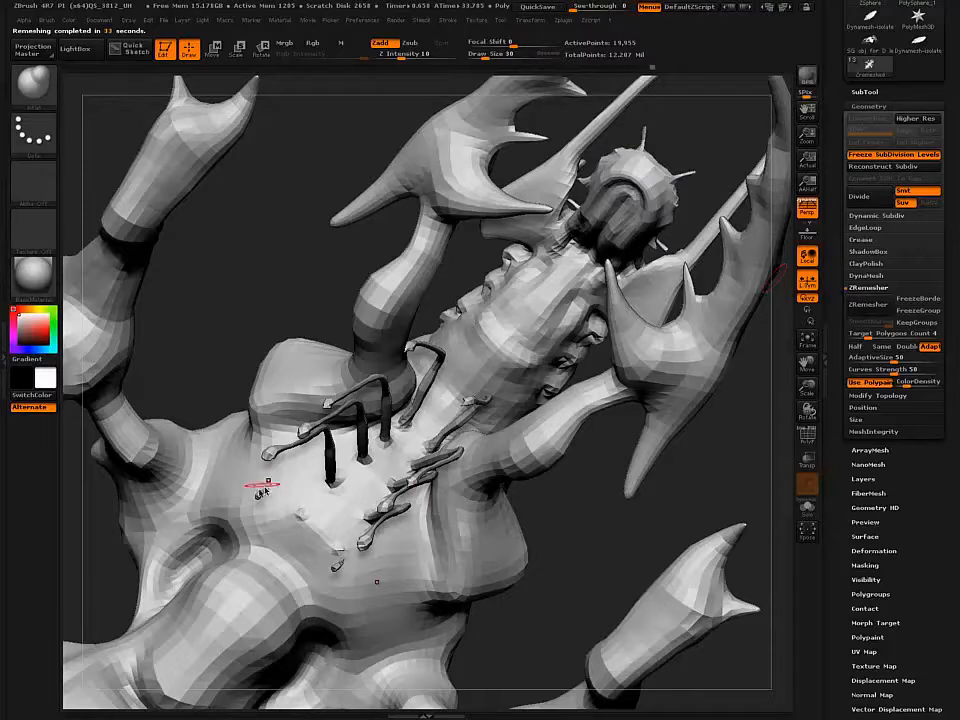
mouse_move(273, 449)
right_down()
mouse_move(275, 459)
mouse_move(207, 351)
mouse_move(289, 527)
mouse_move(290, 551)
right_up()
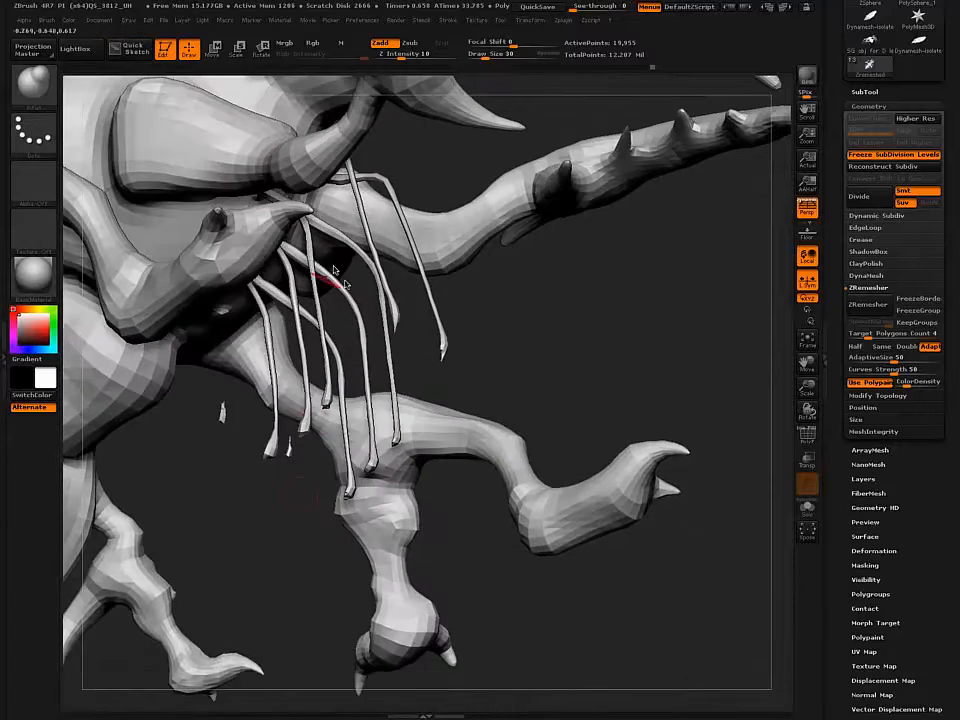
mouse_move(311, 432)
right_down()
mouse_move(305, 408)
mouse_move(409, 323)
mouse_move(316, 468)
right_up()
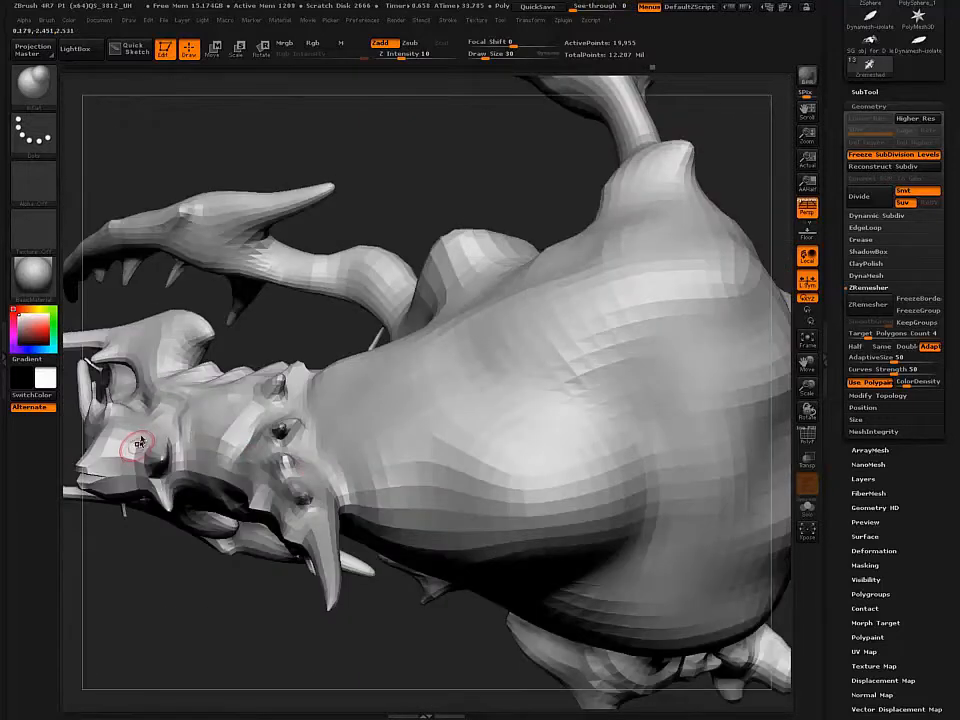
mouse_move(139, 441)
right_down()
mouse_move(163, 462)
mouse_move(193, 462)
mouse_move(175, 470)
mouse_move(210, 455)
mouse_move(286, 449)
mouse_move(421, 470)
mouse_move(402, 452)
mouse_move(399, 461)
right_up()
key(ctrl+z)
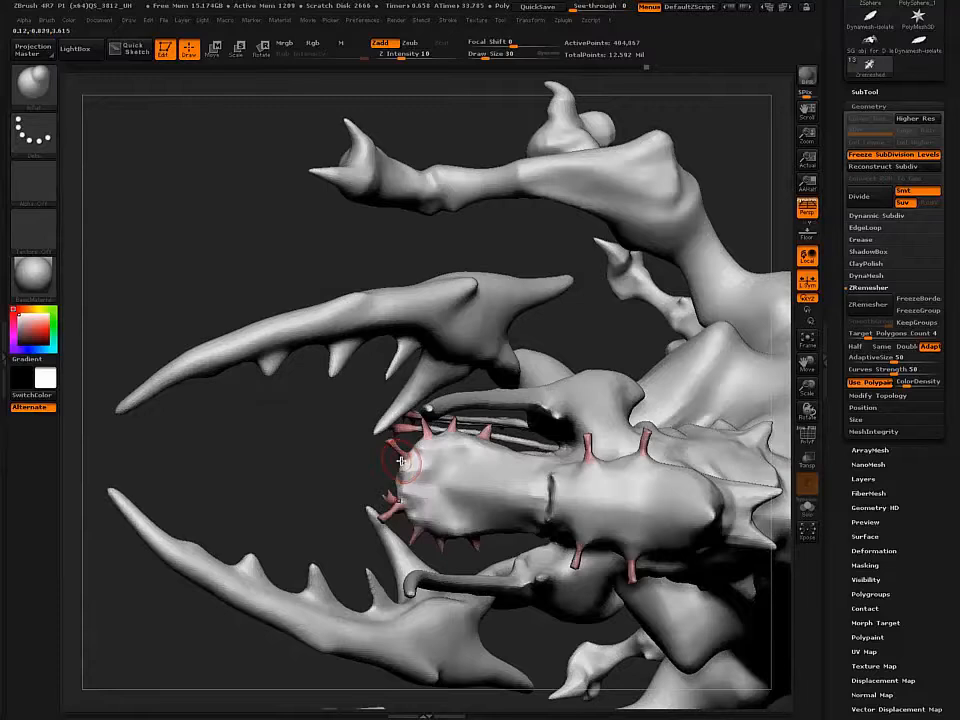
- Set the ZRemesher polypaint color density to 4
right_drag(435, 446, 283, 424)
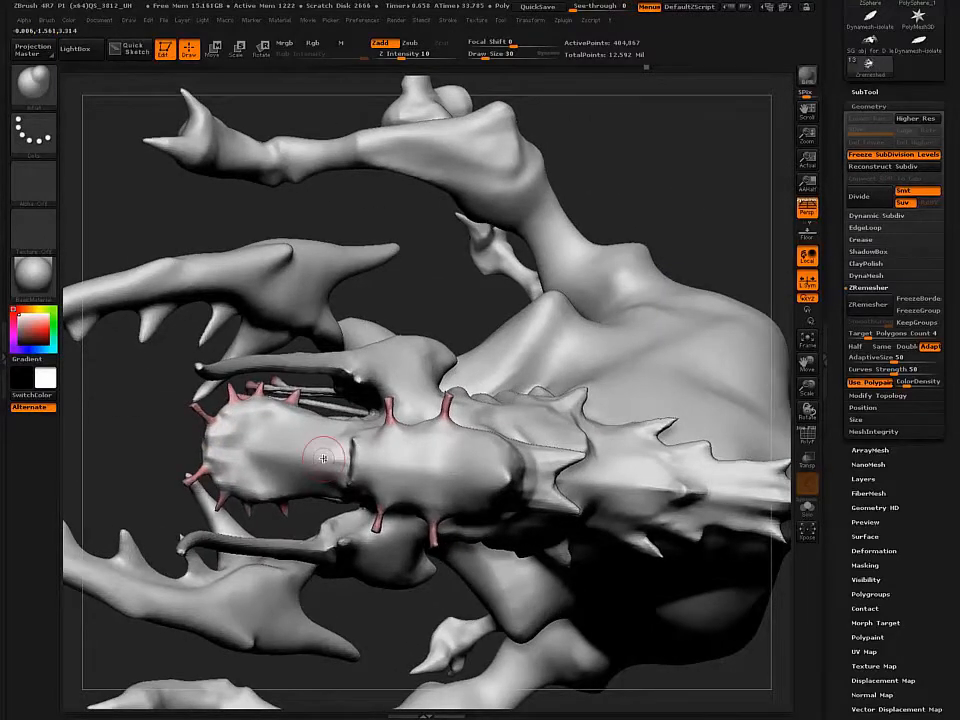
click(903, 386)
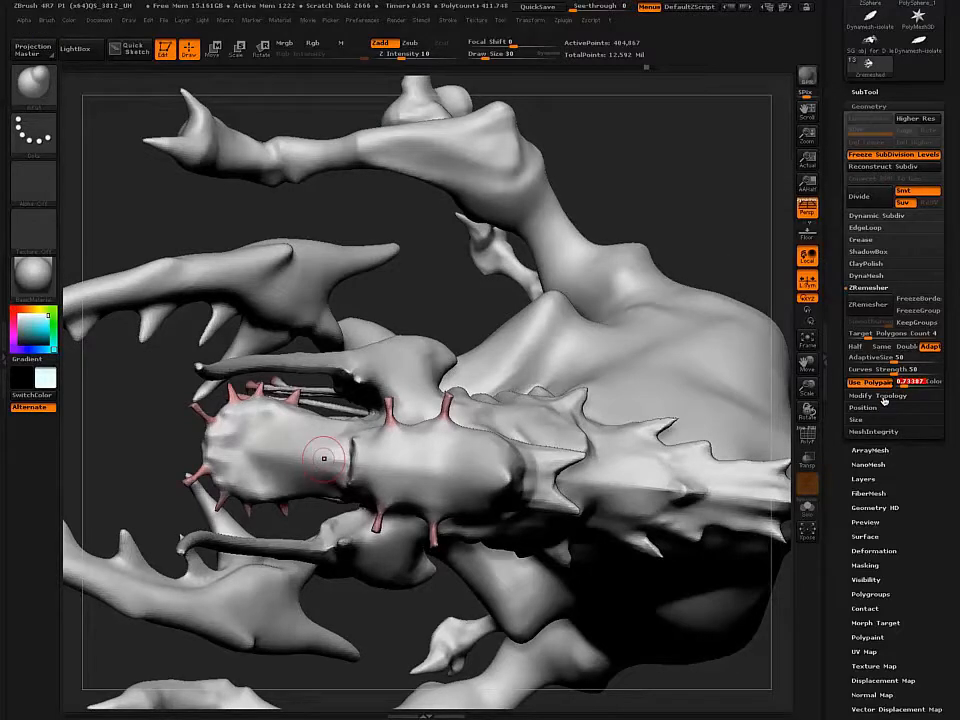
key(Return)
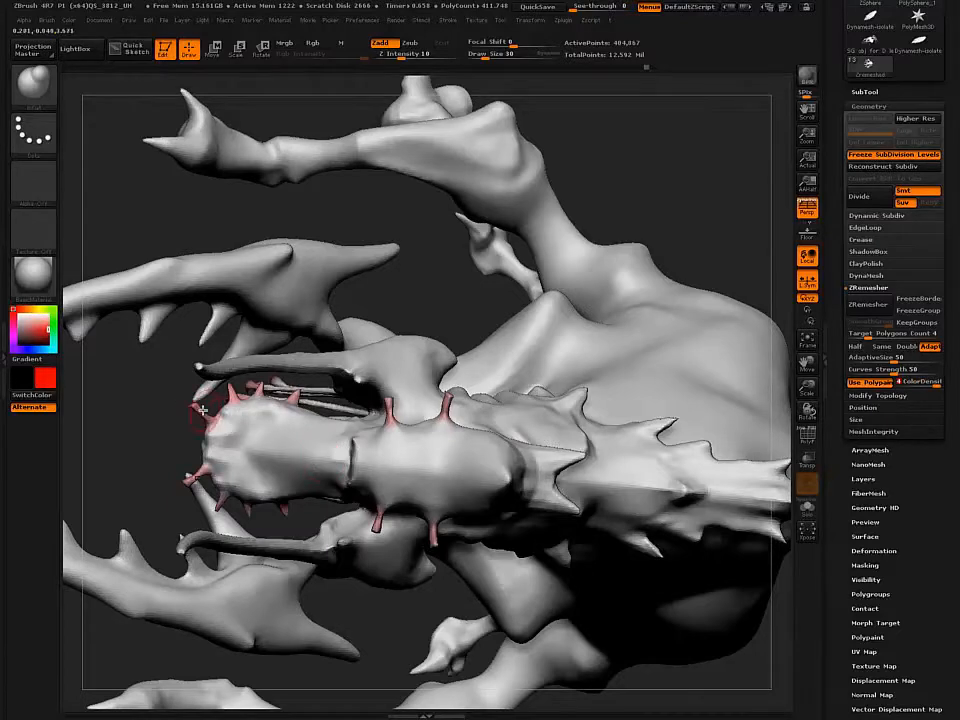
- Undo the inflate stroke on the snout spikes and repaint the head's spikes and stalks solid red with the Standard brush
drag(202, 408, 193, 393)
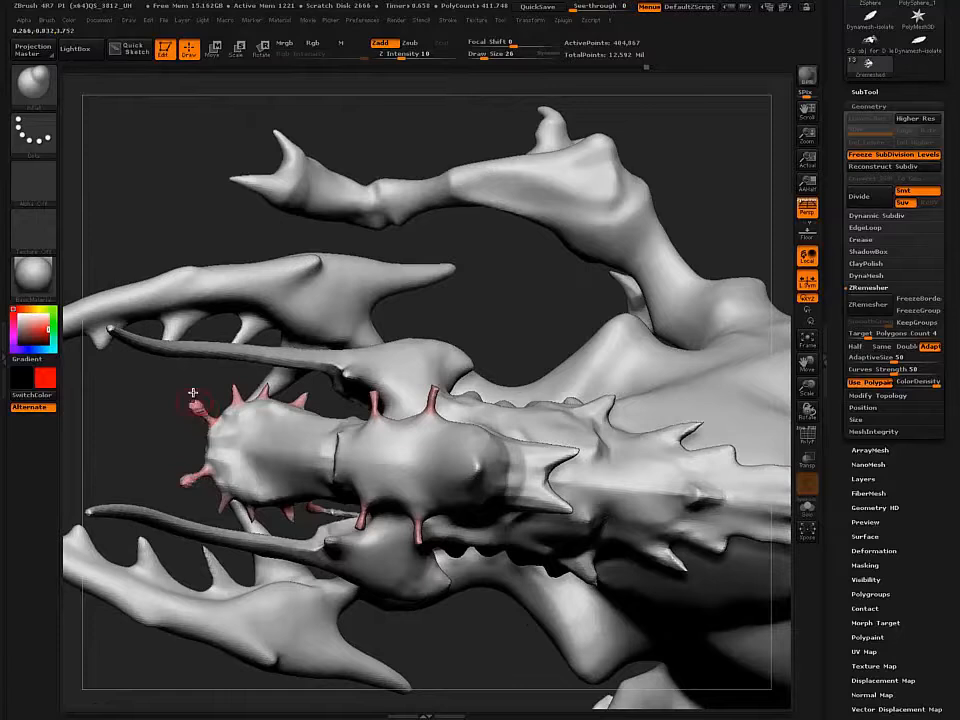
key(ctrl+z)
key(b)
key(s)
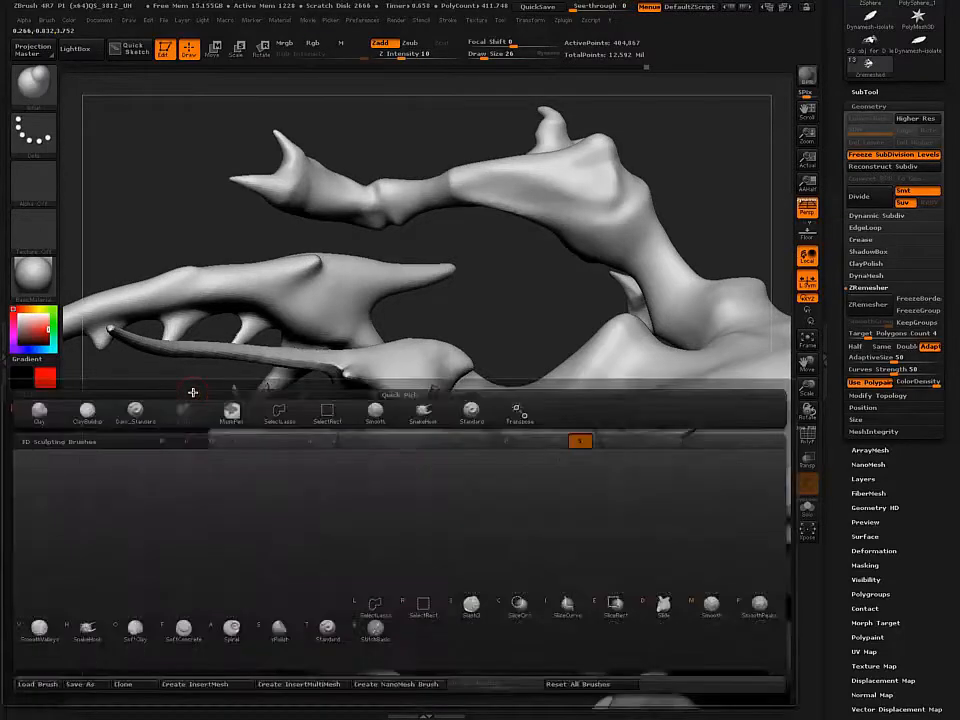
key(t)
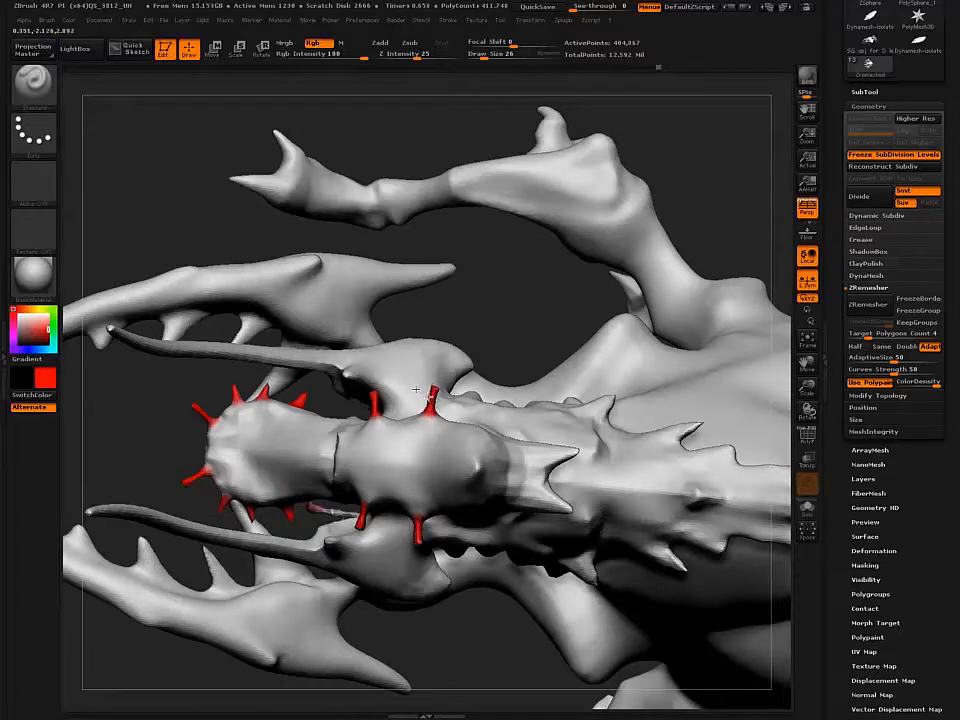
- Paint the tips of the belly tendrils solid red on all sides at an Rgb intensity of 100
alt+right_drag(322, 502, 118, 402)
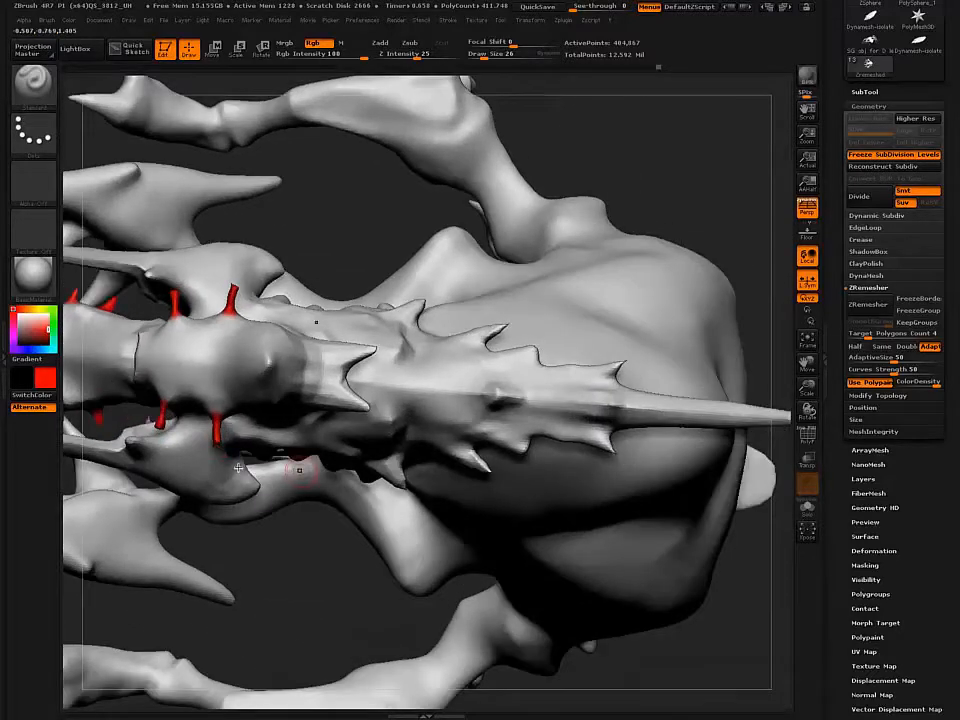
alt+right_drag(298, 473, 382, 486)
alt+right_drag(230, 376, 130, 305)
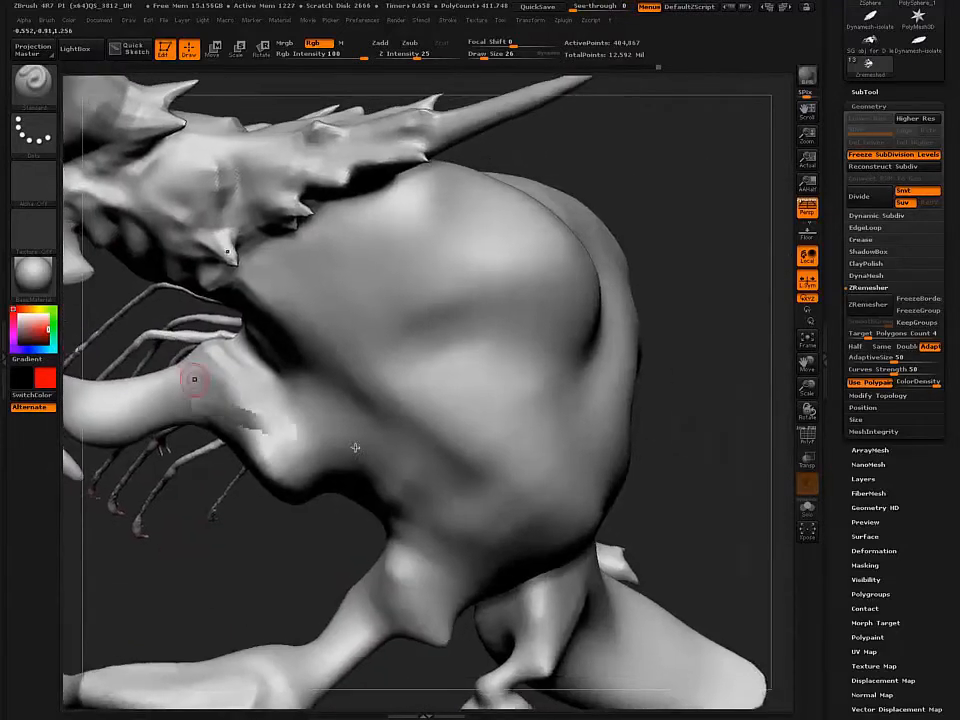
alt+right_drag(195, 379, 373, 485)
right_drag(240, 527, 318, 490)
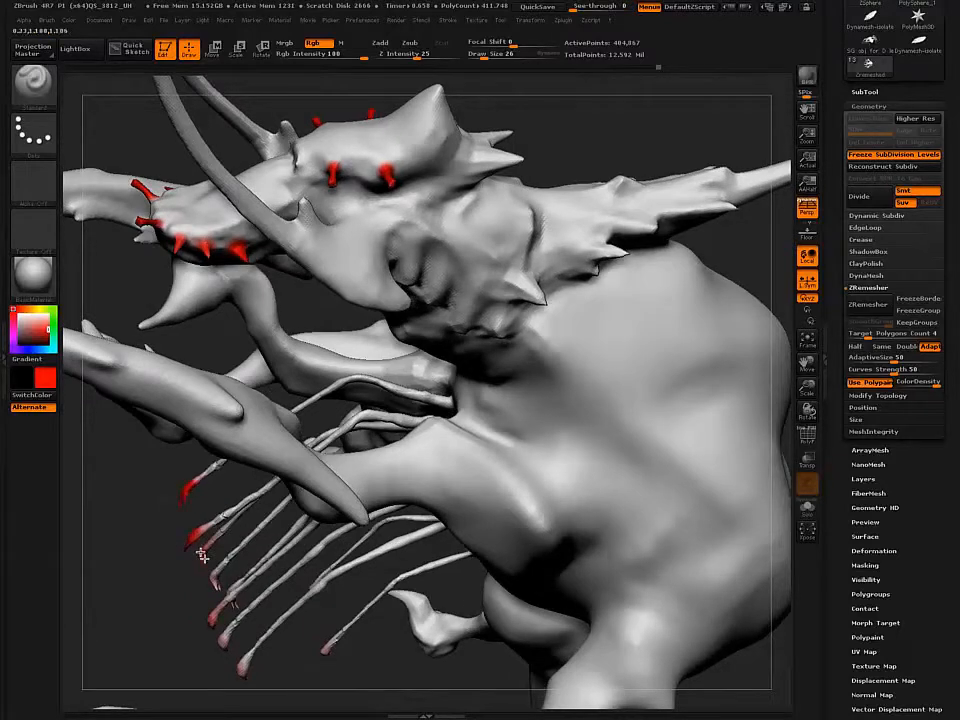
right_drag(202, 556, 222, 503)
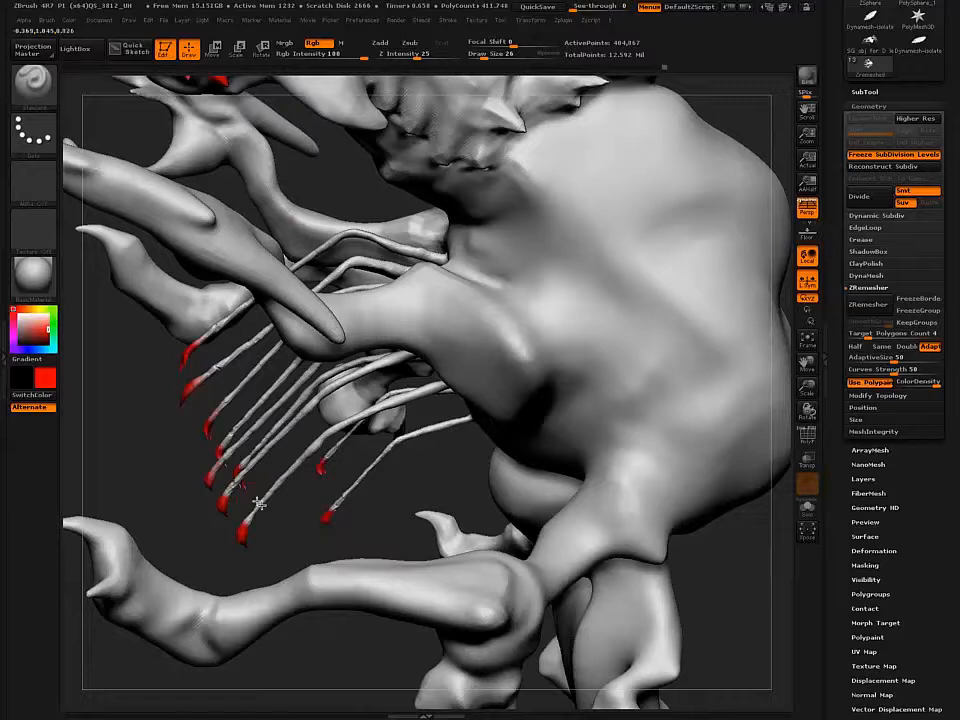
right_drag(258, 505, 286, 509)
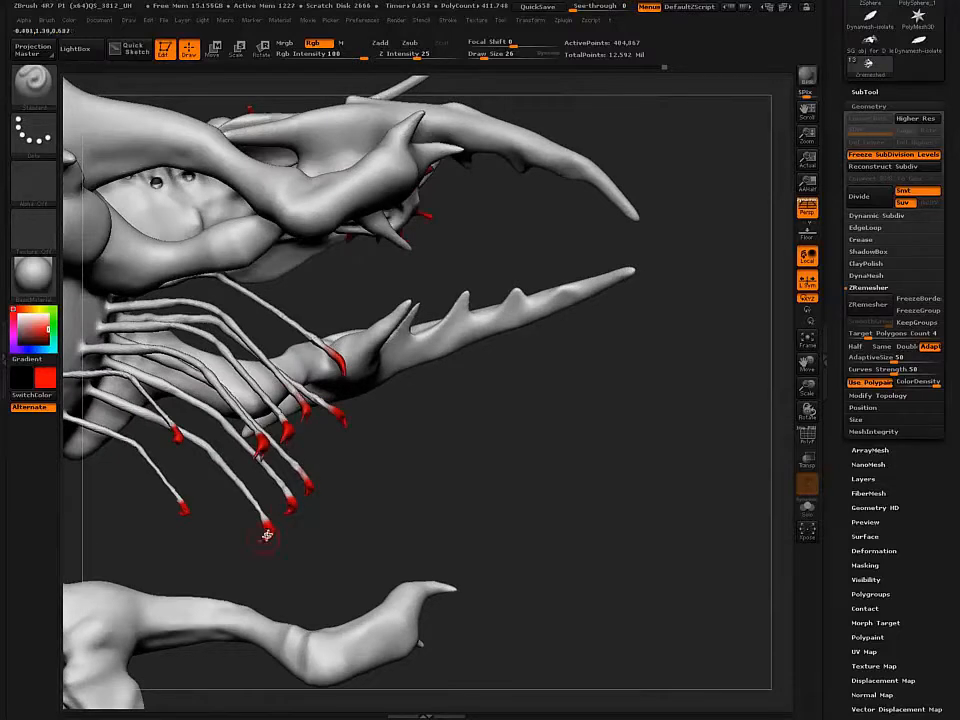
drag(268, 530, 265, 534)
right_drag(320, 358, 246, 366)
mouse_move(273, 417)
right_down()
mouse_move(250, 415)
mouse_move(270, 419)
right_up()
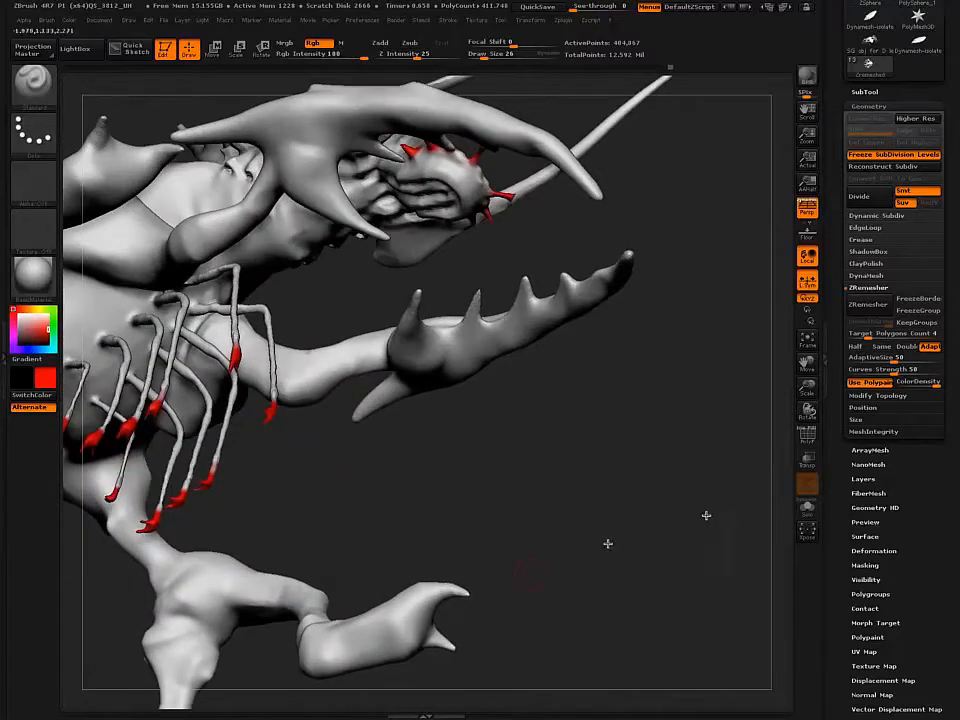
- Lower the ZRemesher polypaint color density to about 2.06 and paint light pink along the tendrils above their red tips
drag(932, 383, 918, 386)
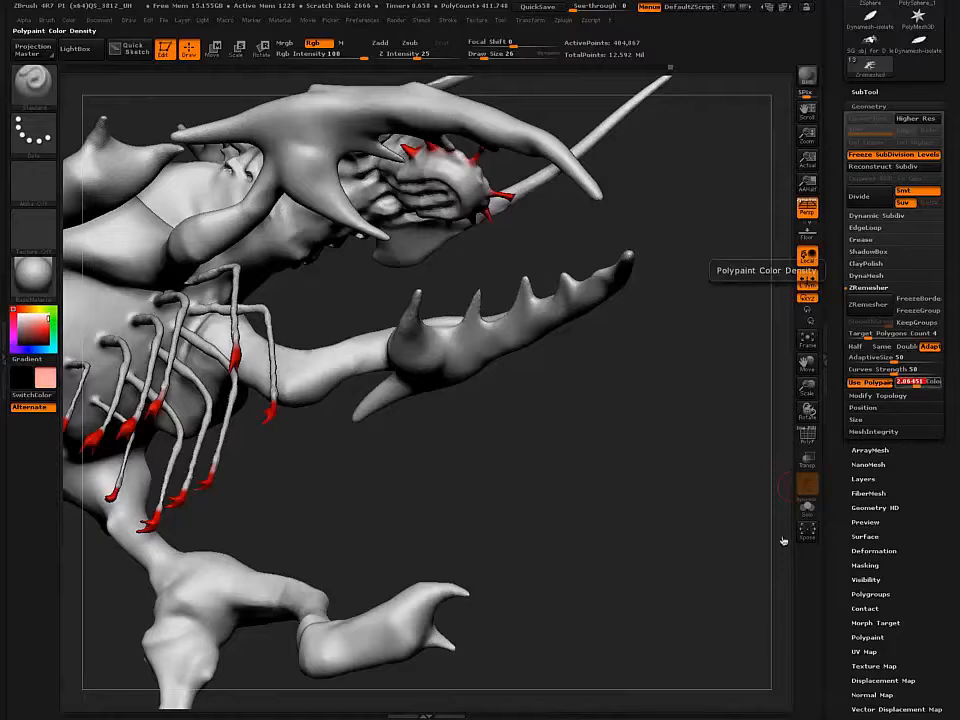
right_drag(246, 343, 272, 384)
mouse_move(278, 397)
mouse_down()
mouse_move(270, 372)
mouse_move(272, 382)
mouse_up()
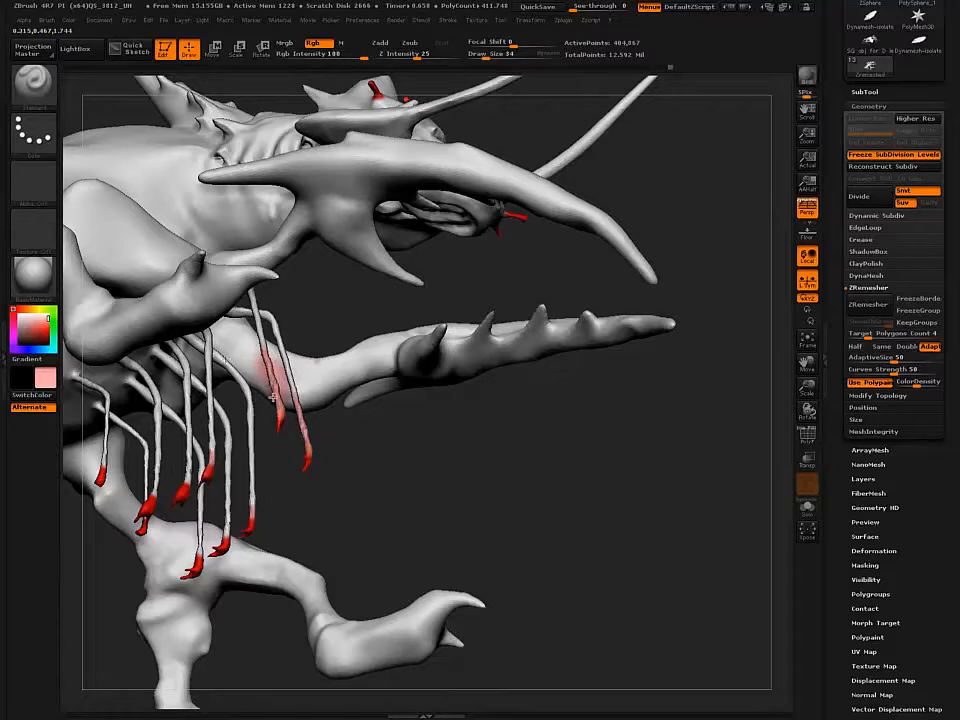
mouse_move(254, 508)
mouse_down()
mouse_move(253, 495)
mouse_move(249, 510)
mouse_up()
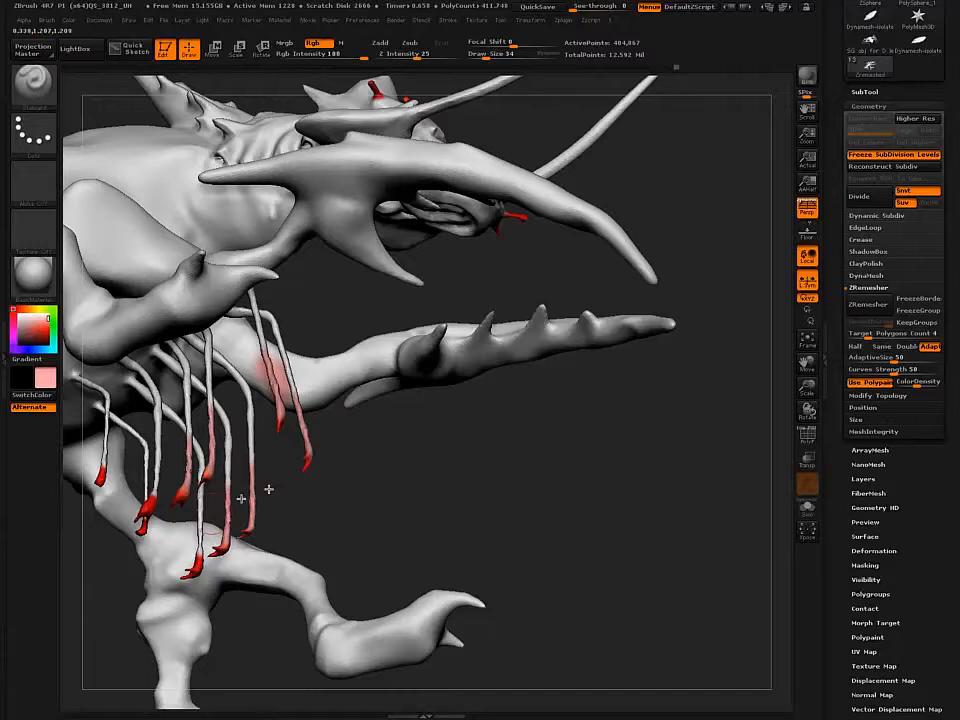
alt+drag(321, 461, 437, 409)
mouse_move(313, 492)
mouse_down()
mouse_move(312, 512)
mouse_move(312, 481)
mouse_up()
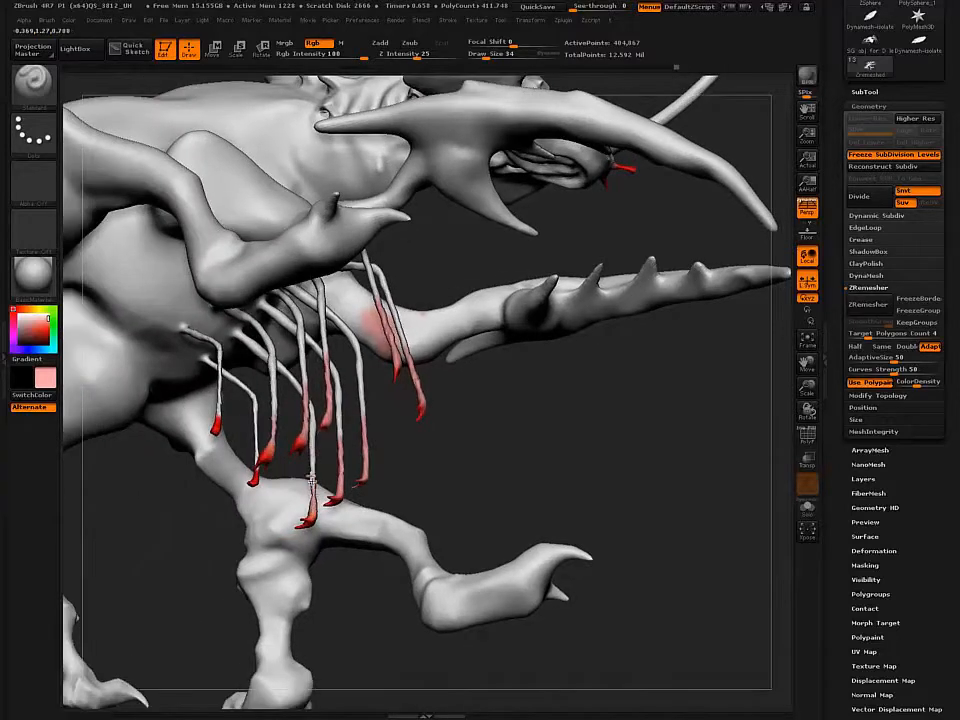
drag(262, 423, 260, 450)
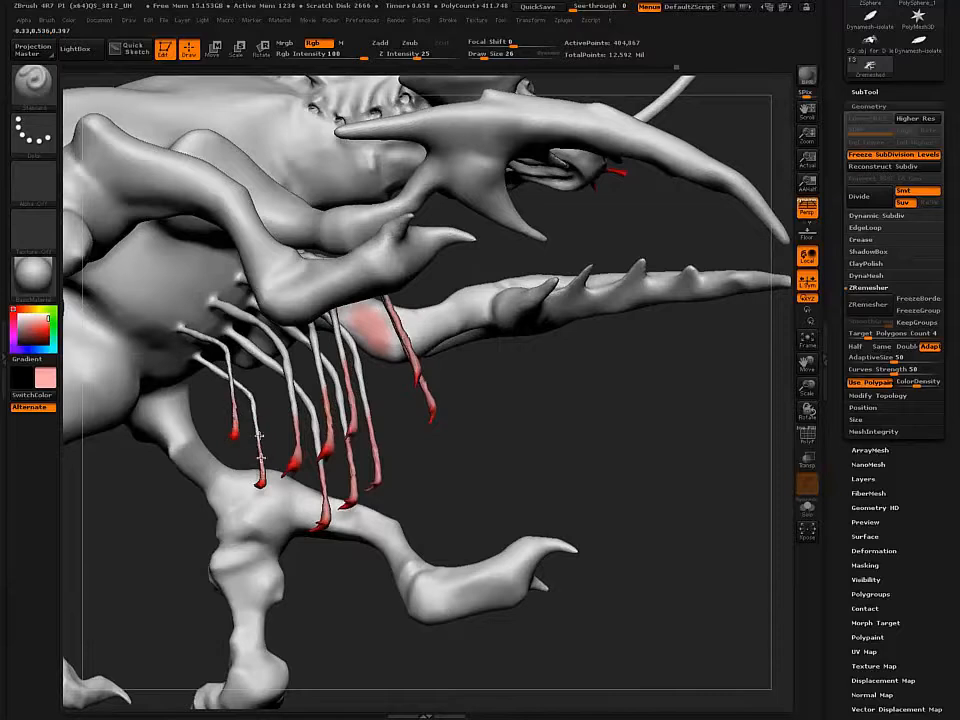
- Paint light pink around the snout's spike bases and between the stalks on the upper head
alt+drag(307, 386, 216, 511)
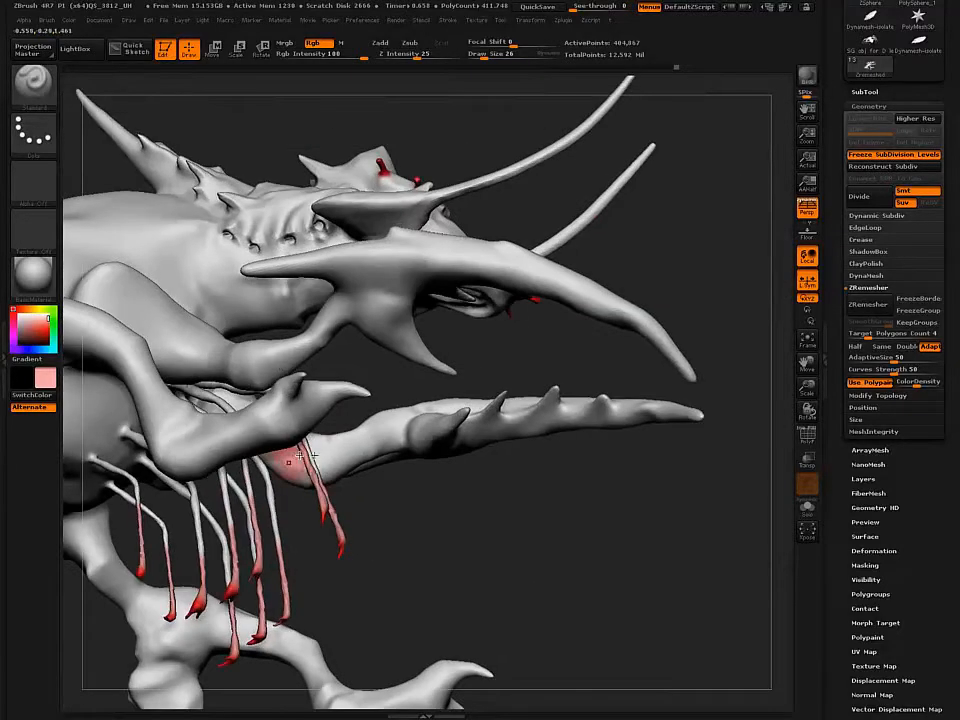
right_drag(300, 440, 397, 265)
drag(403, 268, 394, 241)
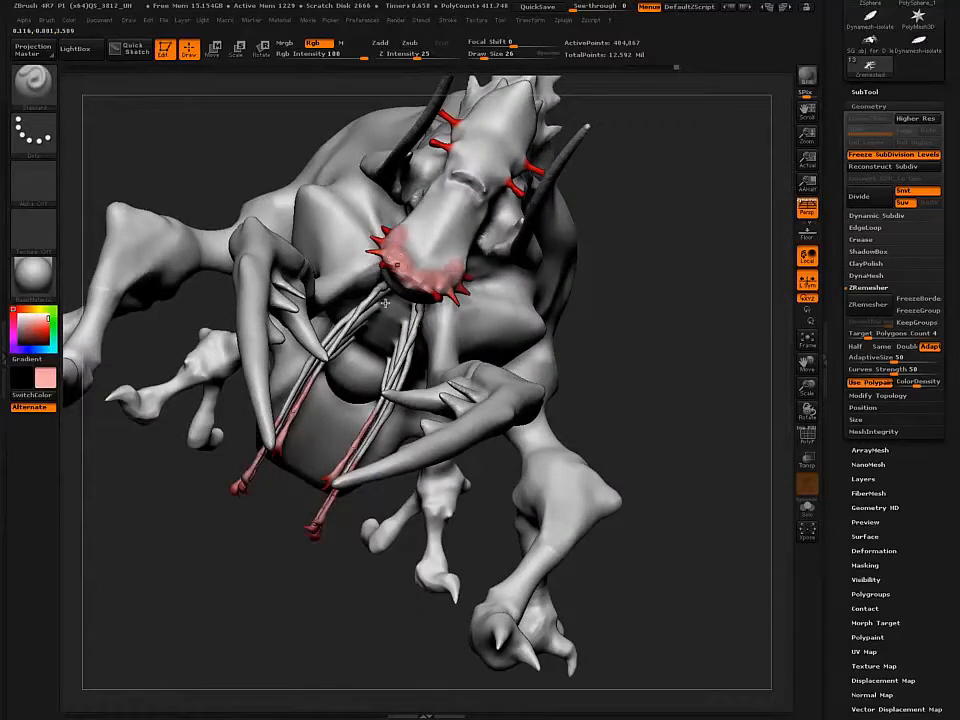
right_drag(396, 233, 320, 441)
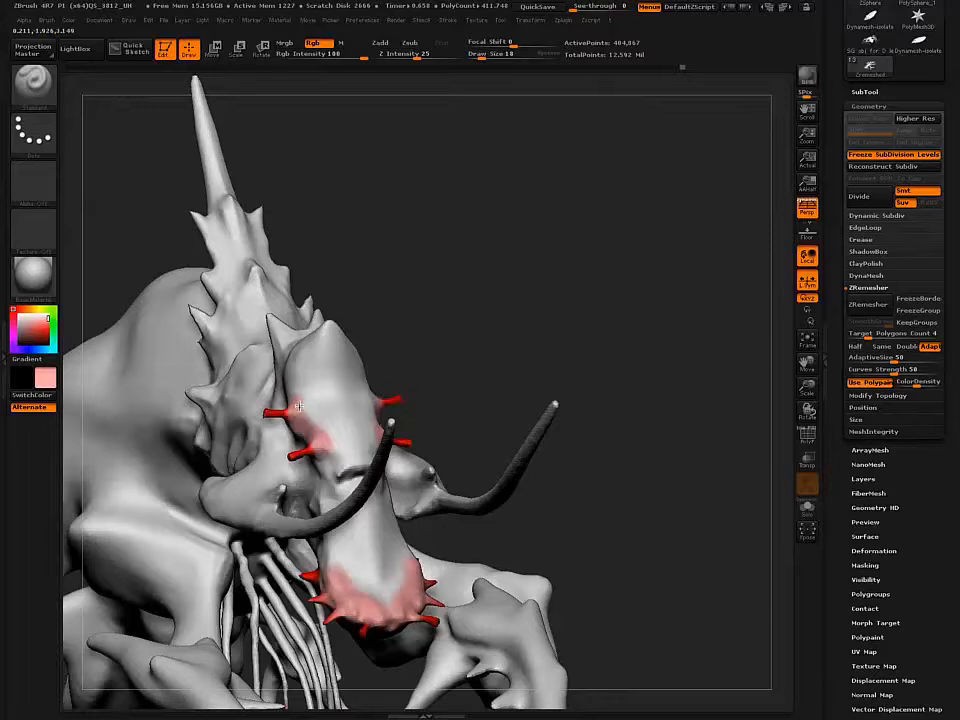
drag(298, 406, 317, 440)
right_drag(245, 322, 271, 428)
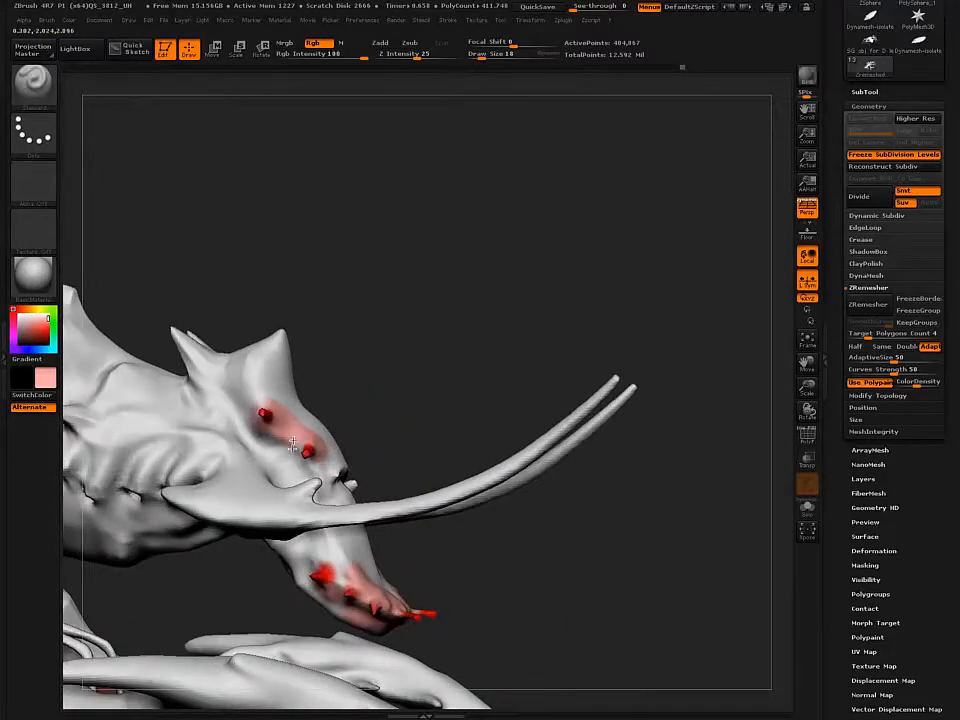
alt+right_drag(330, 420, 436, 352)
- Change the paint color to white and cover the stray pink patch on the claw arm behind the tendrils
key(c)
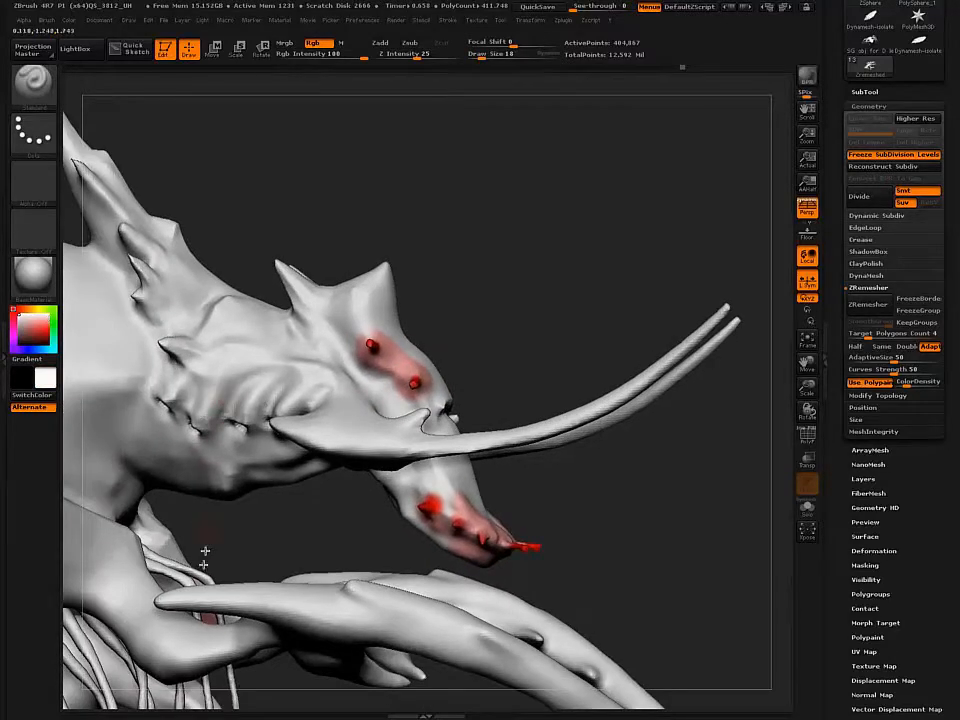
alt+right_drag(209, 548, 300, 308)
alt+right_drag(224, 484, 170, 388)
mouse_move(170, 287)
right_down()
mouse_move(208, 381)
mouse_move(187, 356)
right_up()
drag(200, 352, 195, 346)
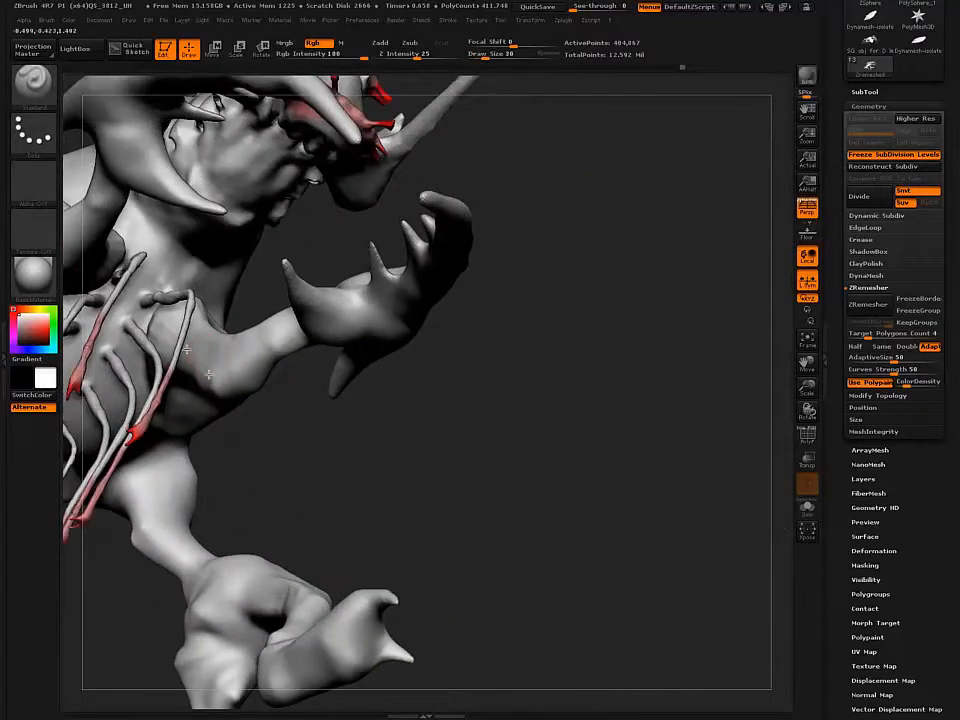
- Turn off Zadd for the Smooth brush and blend the pink paint edges on top of the snout and upper head
mouse_move(199, 386)
right_down()
mouse_move(176, 270)
mouse_move(139, 229)
right_up()
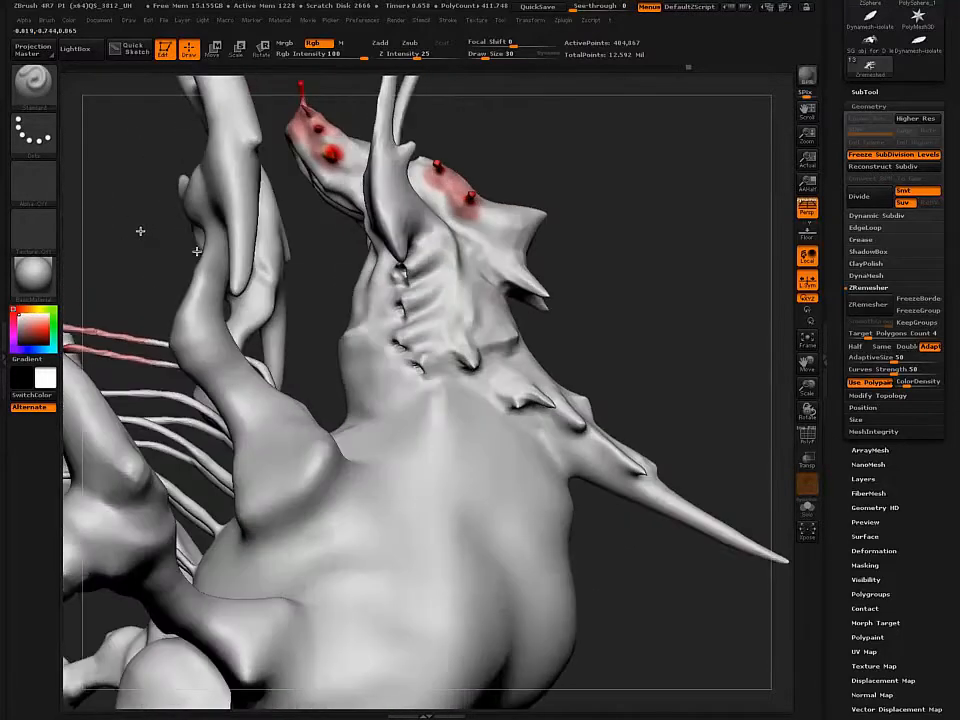
mouse_move(289, 268)
right_down()
mouse_move(246, 493)
mouse_move(214, 457)
mouse_move(223, 465)
right_up()
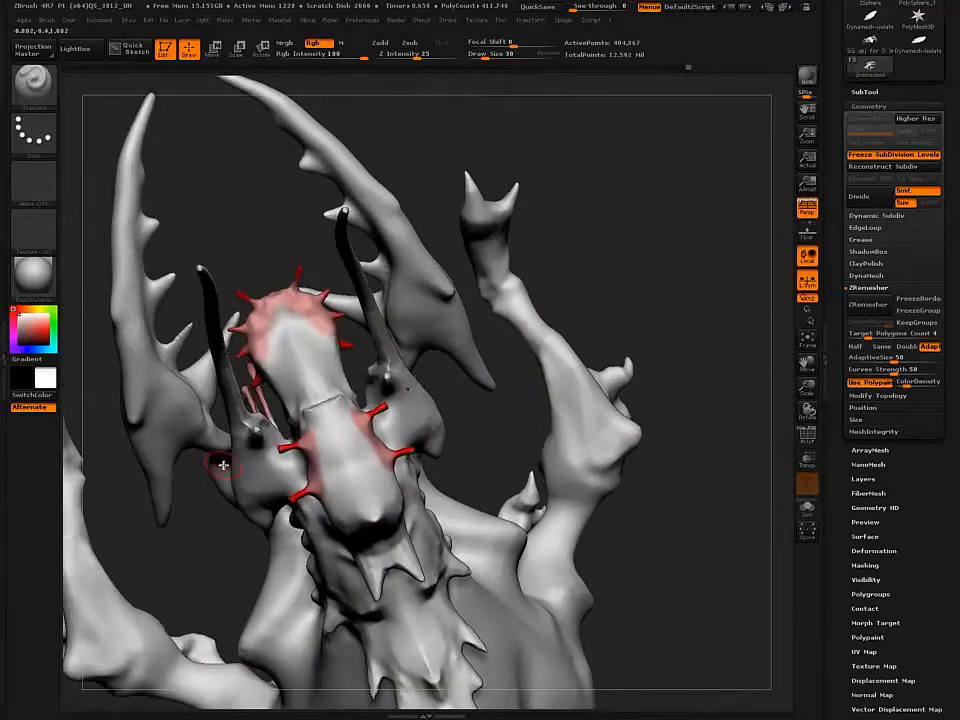
key(shift)
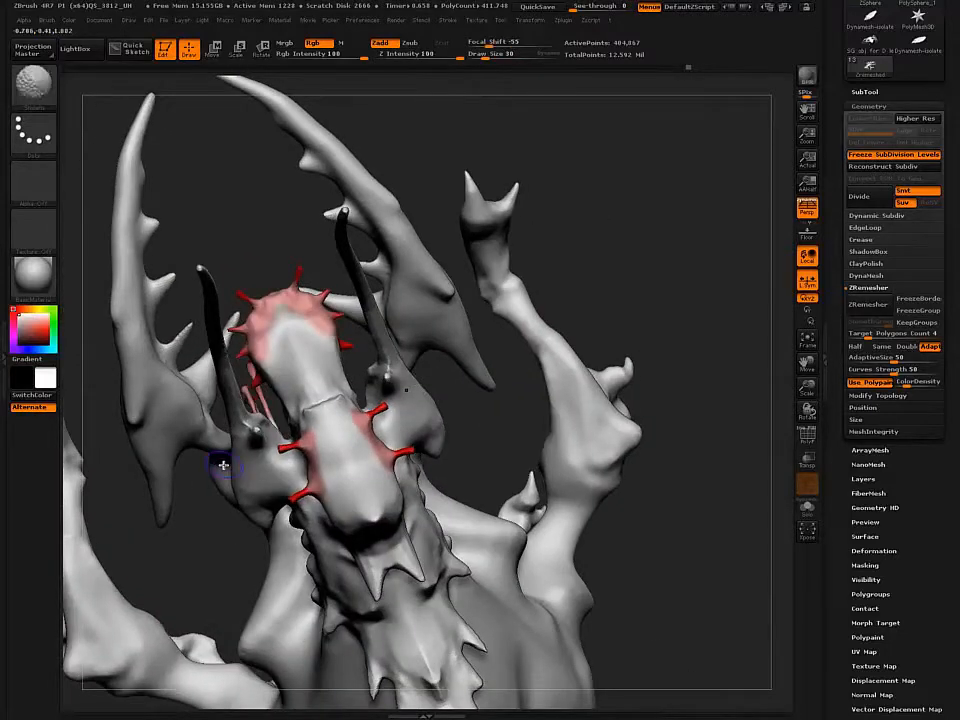
shift+click(380, 43)
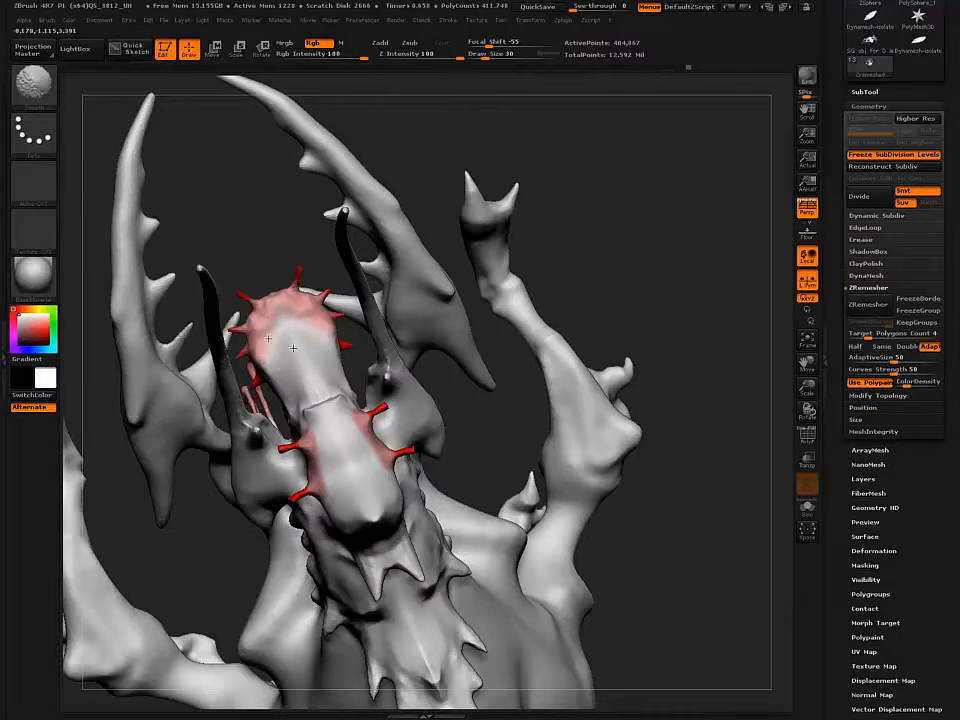
shift+drag(293, 348, 274, 346)
shift+drag(332, 424, 321, 437)
- Smooth the pink-to-white paint transitions along the side of the snout and around the stalk bases
drag(350, 382, 386, 378)
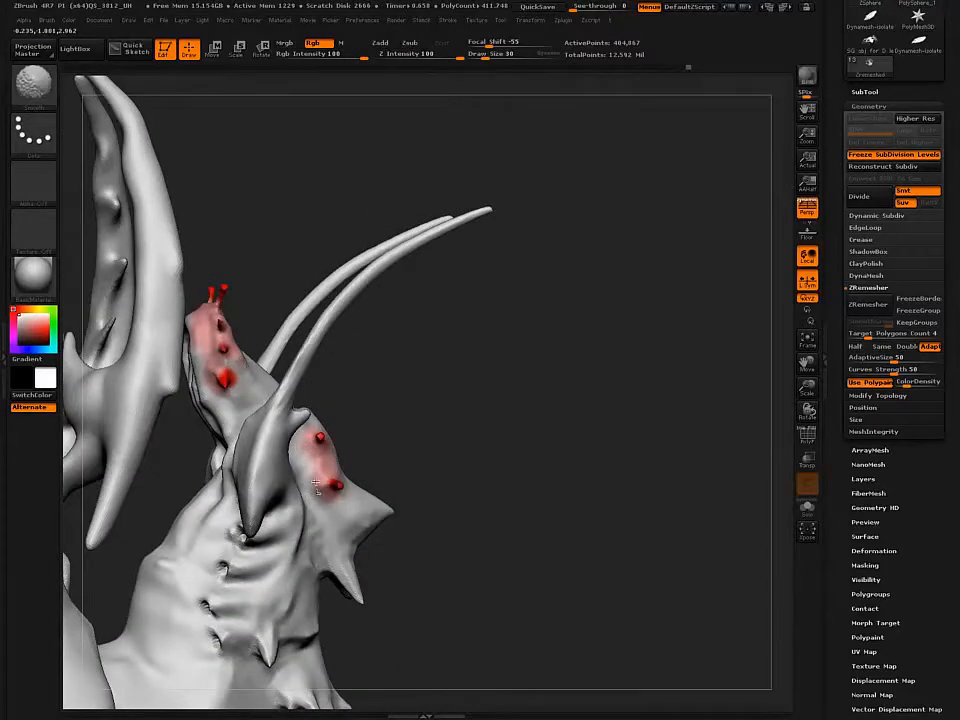
shift+drag(316, 484, 313, 492)
drag(186, 335, 207, 350)
mouse_move(139, 305)
mouse_down()
mouse_move(182, 338)
mouse_move(196, 364)
mouse_up()
right_drag(196, 362, 92, 281)
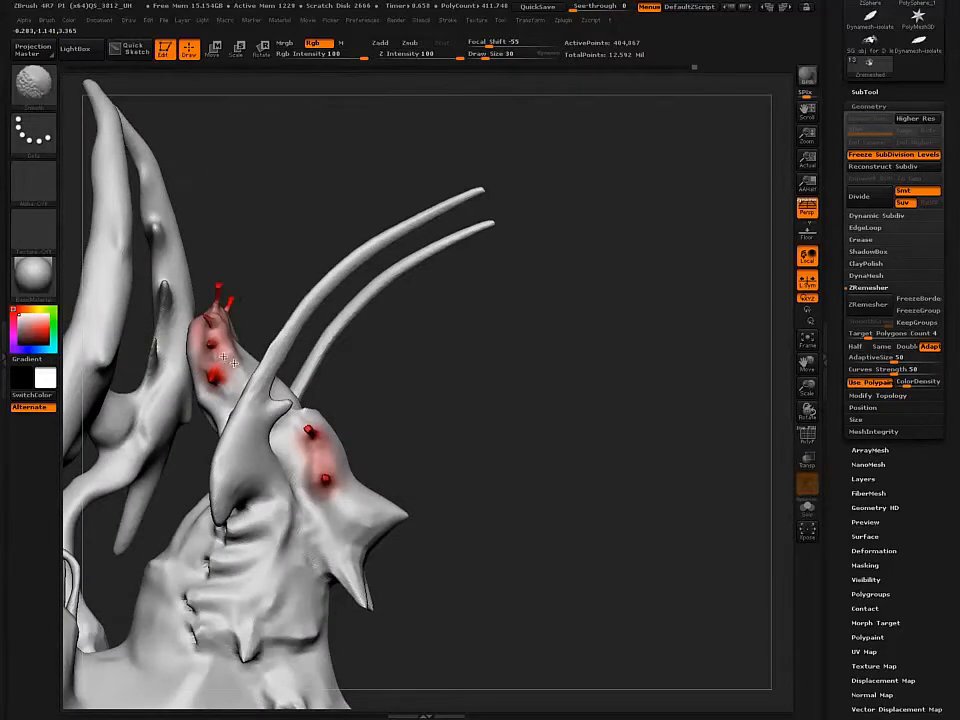
shift+drag(225, 362, 224, 385)
- Blend the painted color along the belly tendrils with the color-only Smooth brush
mouse_move(208, 386)
right_down()
mouse_move(165, 366)
mouse_move(150, 376)
right_up()
right_drag(196, 477, 218, 484)
mouse_move(218, 484)
alt+right_down()
mouse_move(344, 363)
mouse_move(221, 424)
mouse_move(345, 512)
mouse_move(573, 707)
alt+right_up()
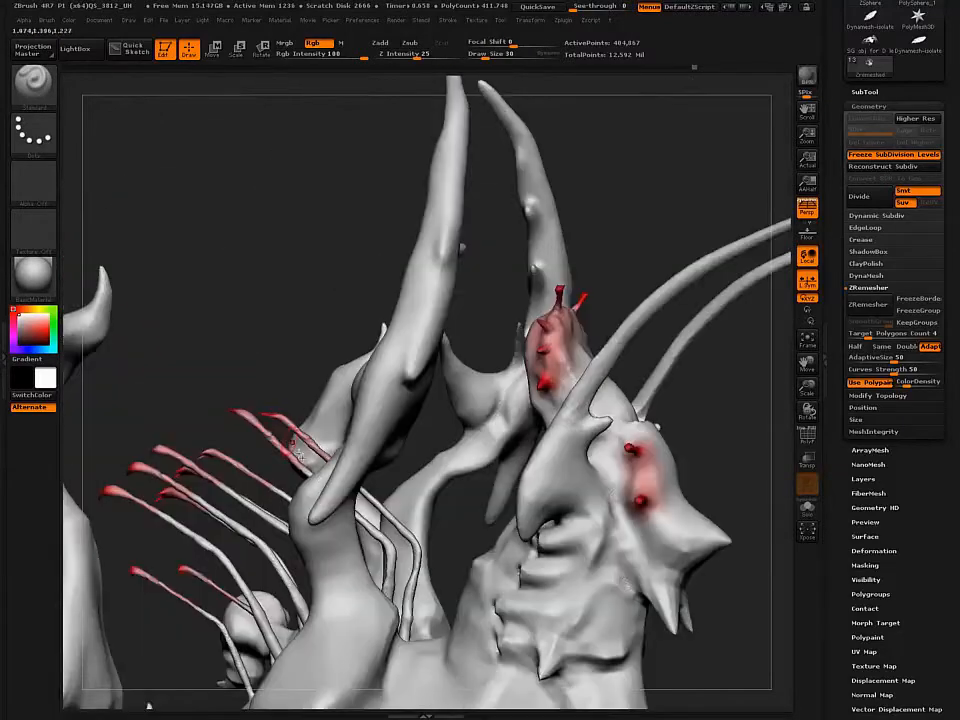
right_drag(293, 450, 170, 395)
alt+right_drag(170, 395, 345, 478)
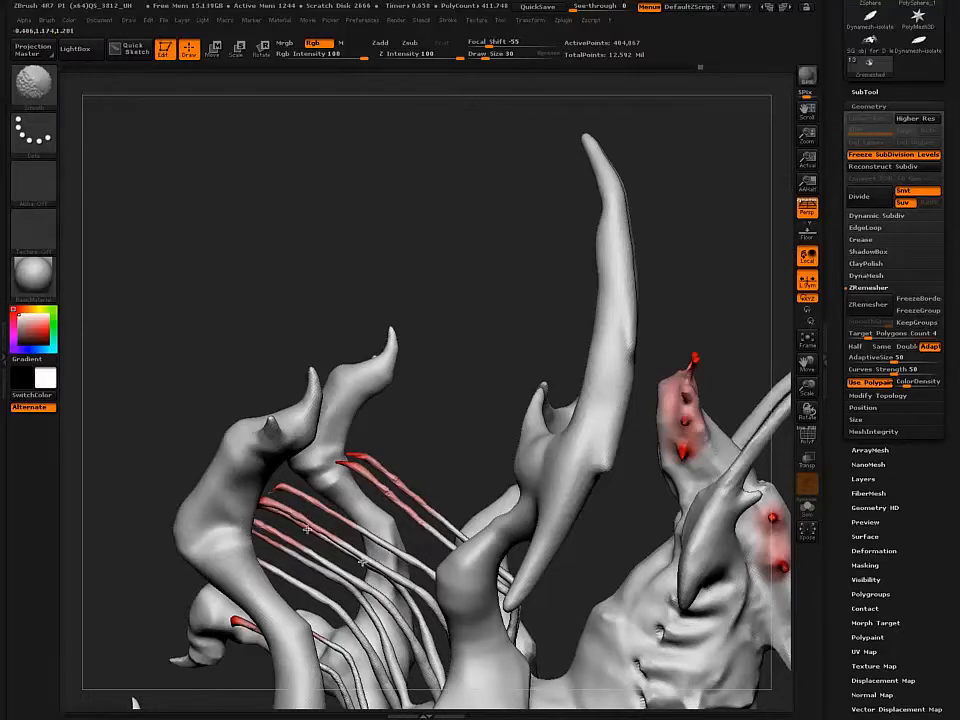
mouse_move(298, 547)
alt+right_down()
mouse_move(324, 450)
mouse_move(245, 437)
mouse_move(285, 443)
mouse_move(265, 452)
mouse_move(323, 452)
alt+right_up()
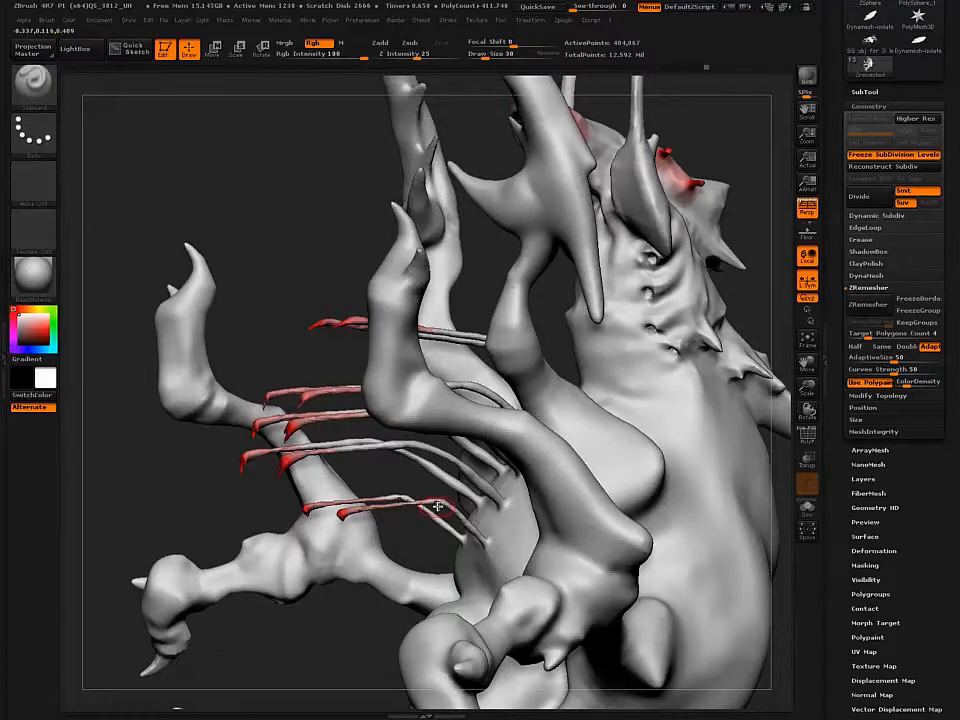
- Thicken the bent base section of the rearmost belly tendrils with the Inflate brush at a Z intensity of 10
key(f)
drag(337, 237, 342, 290)
right_click(325, 313)
ctrl+right_drag(429, 447, 431, 532)
key(b)
key(m)
key(v)
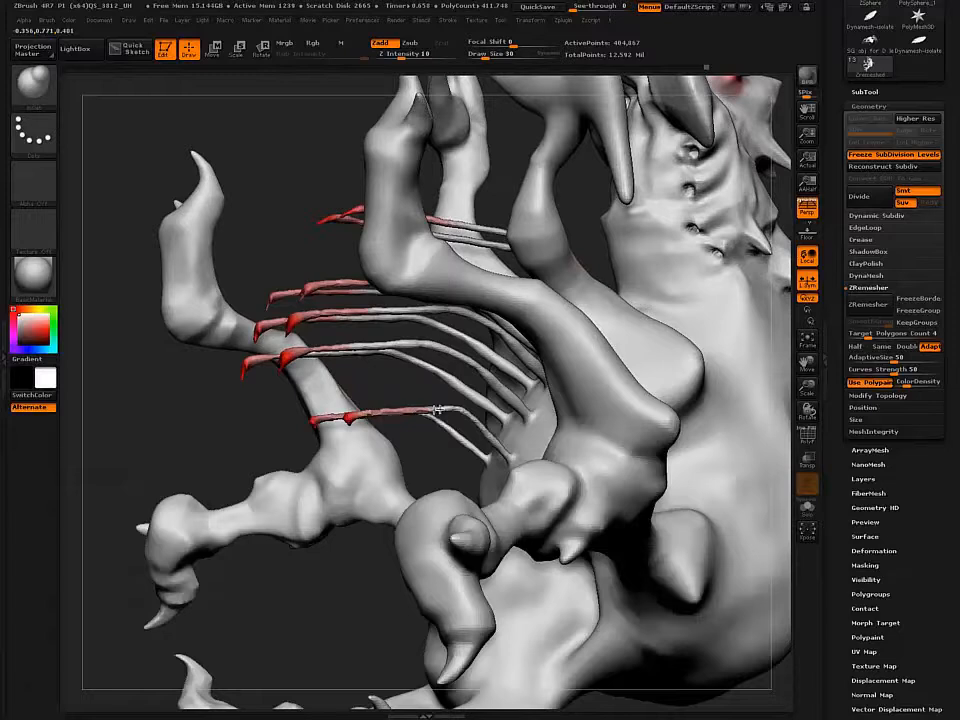
drag(460, 411, 484, 430)
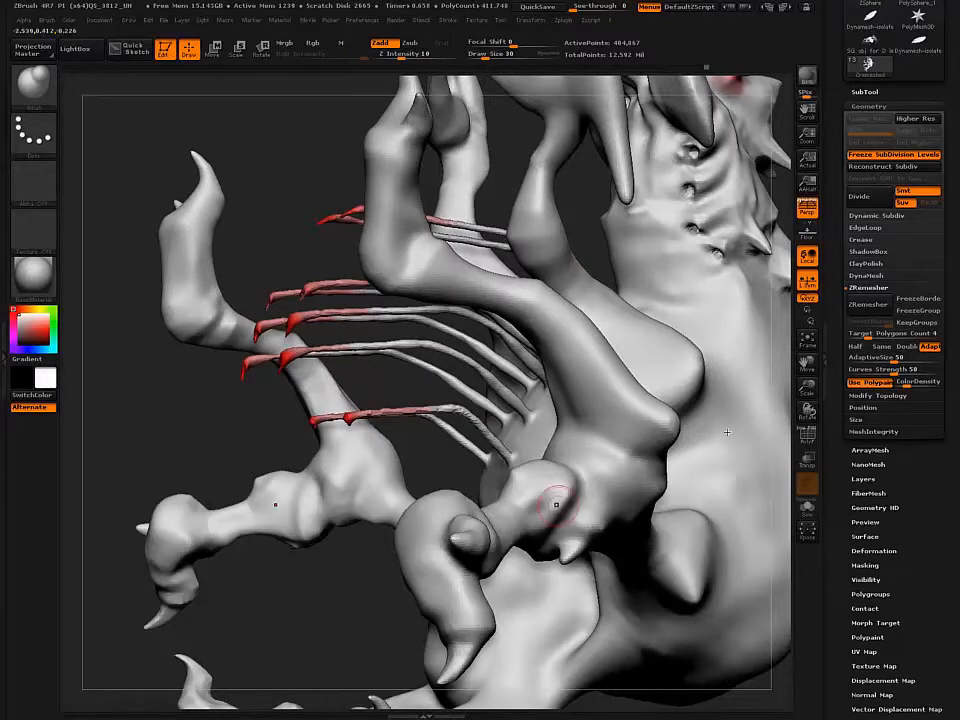
- Apply DynaMesh to the creature at resolution 144, inspect the tendrils and head, and switch DynaMesh off
click(866, 275)
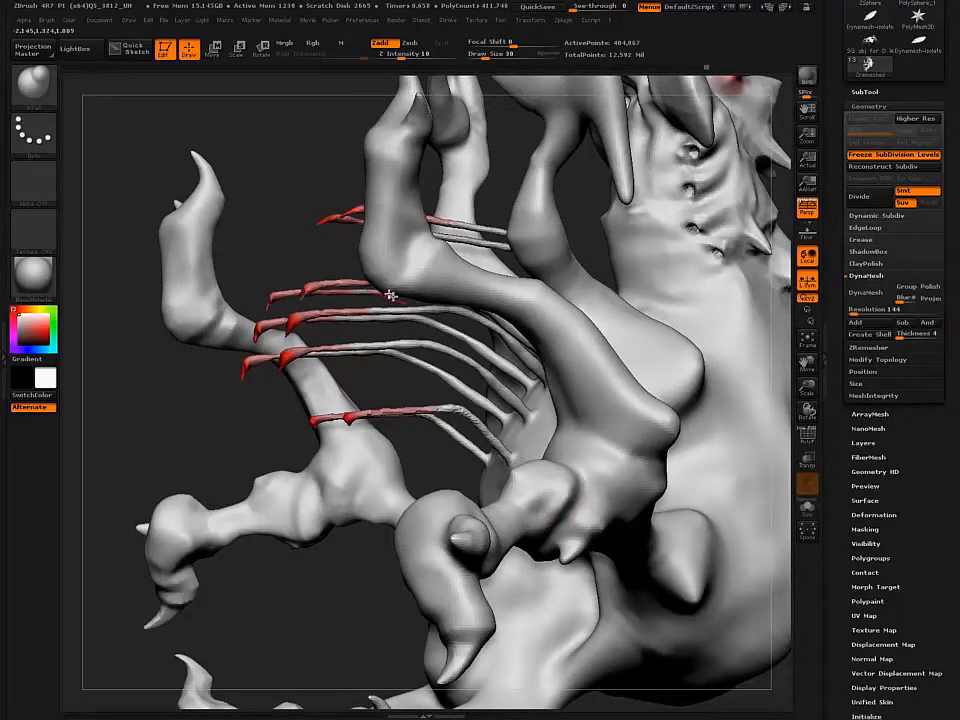
right_drag(392, 297, 343, 519)
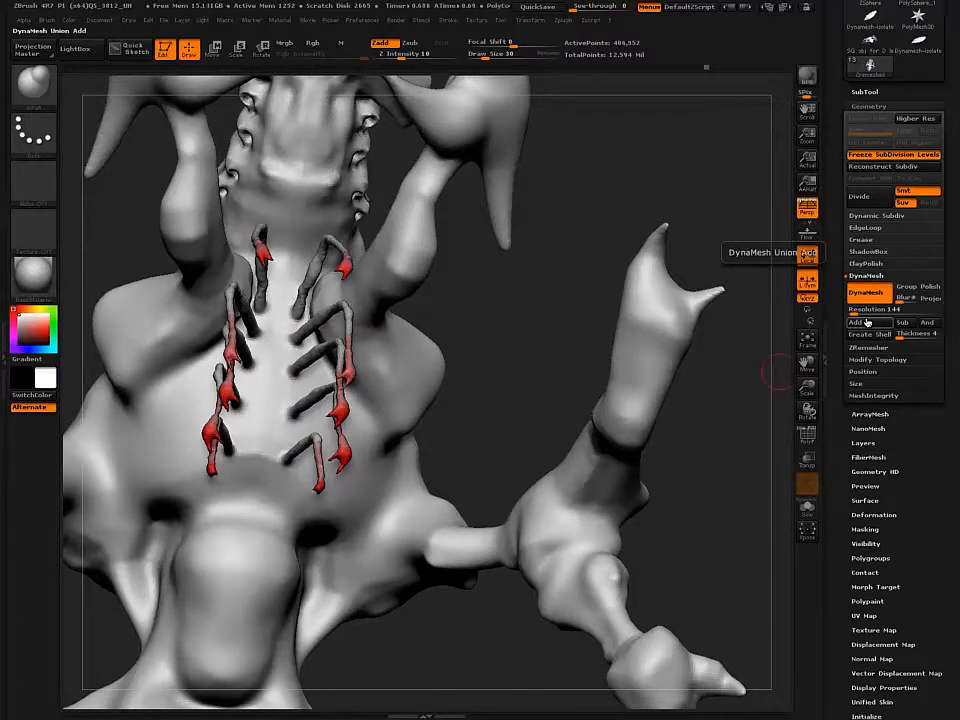
alt+drag(295, 403, 309, 485)
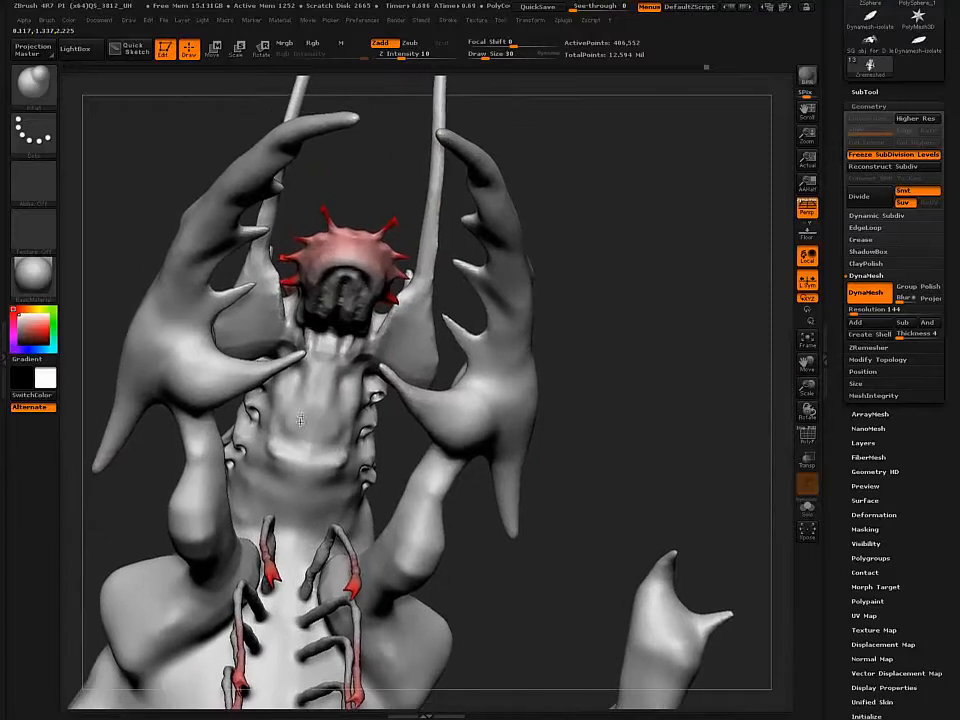
click(853, 300)
mouse_move(285, 243)
mouse_down()
mouse_move(274, 429)
mouse_move(276, 410)
mouse_up()
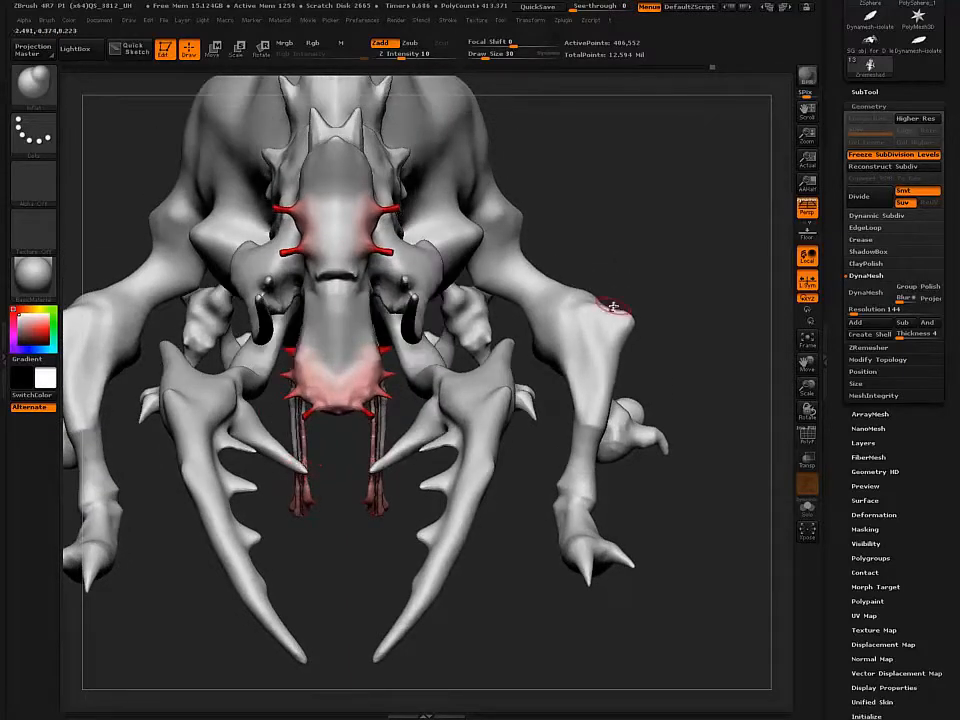
- Retopologize the creature with ZRemesher, using the polypaint to control local polygon density
click(866, 347)
click(864, 305)
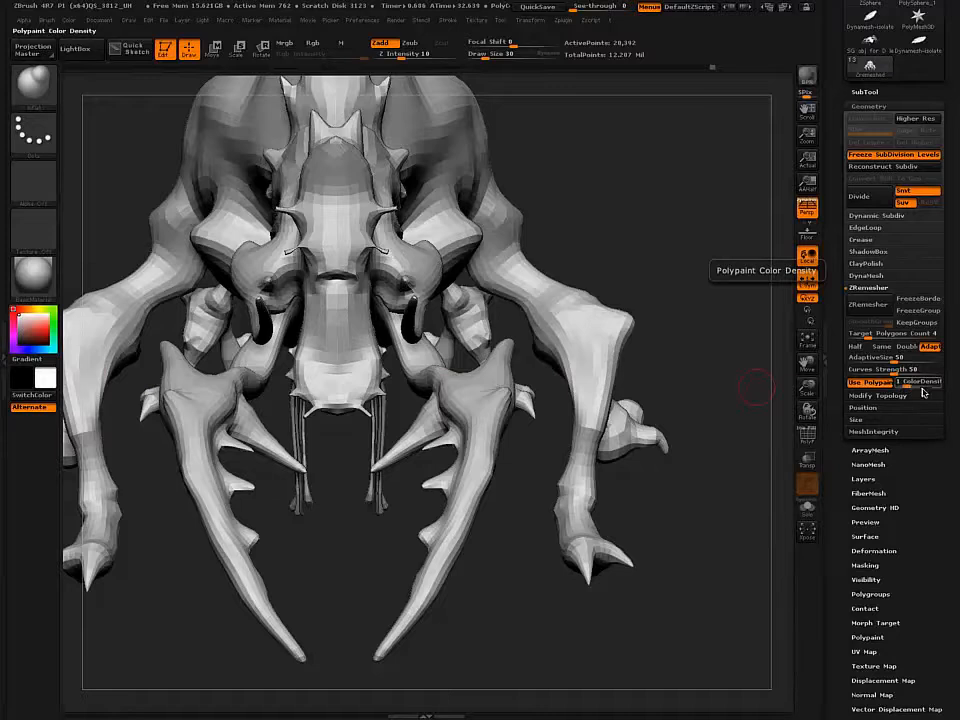
- Try ZRemesher color density values of about 2.37, 4 and 0.49, and reset the paint color to white
mouse_move(921, 392)
mouse_down()
mouse_move(905, 388)
mouse_move(921, 392)
mouse_up()
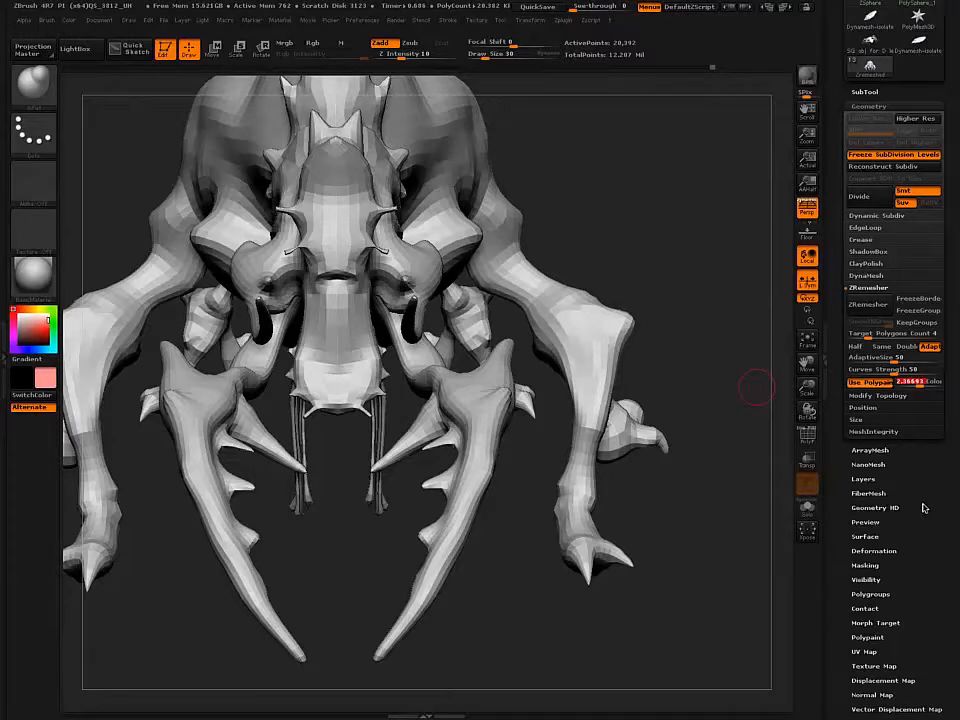
drag(921, 386, 944, 395)
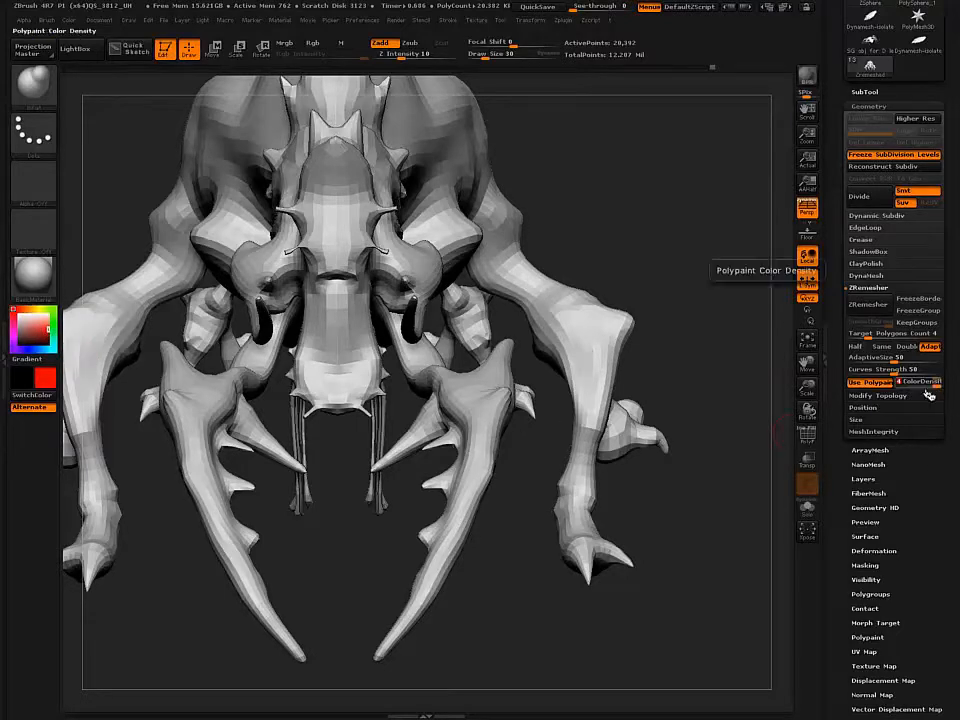
drag(929, 395, 903, 386)
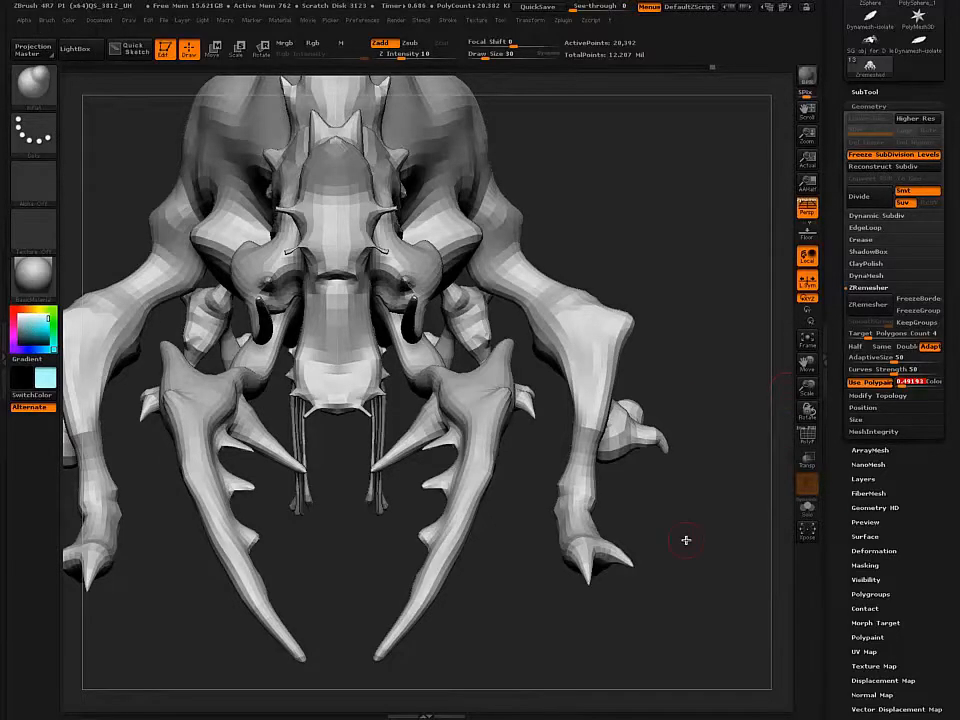
drag(319, 437, 340, 427)
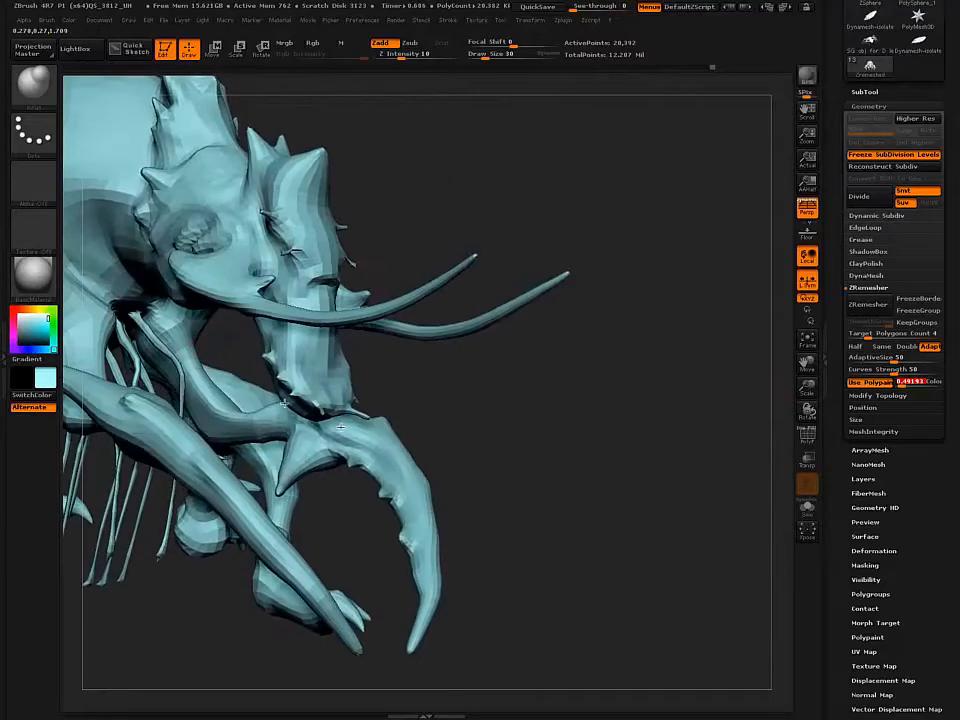
alt+drag(204, 355, 364, 422)
click(22, 314)
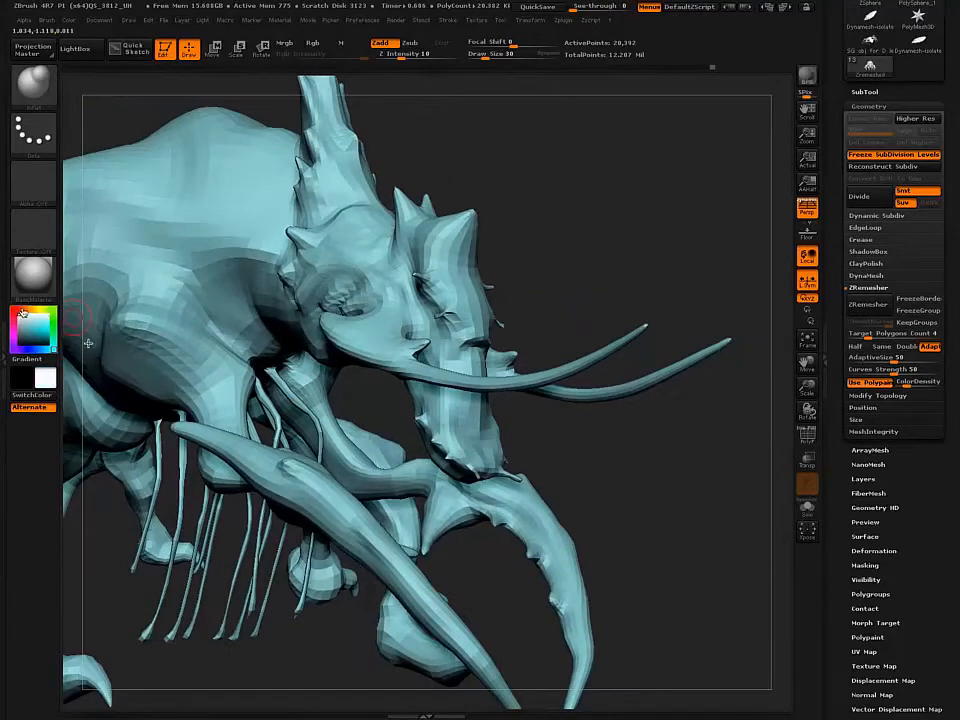
- Display the PolyFrame wireframe and examine the remeshed edge flow across the creature's body, legs and belly tendrils
alt+drag(105, 448, 277, 358)
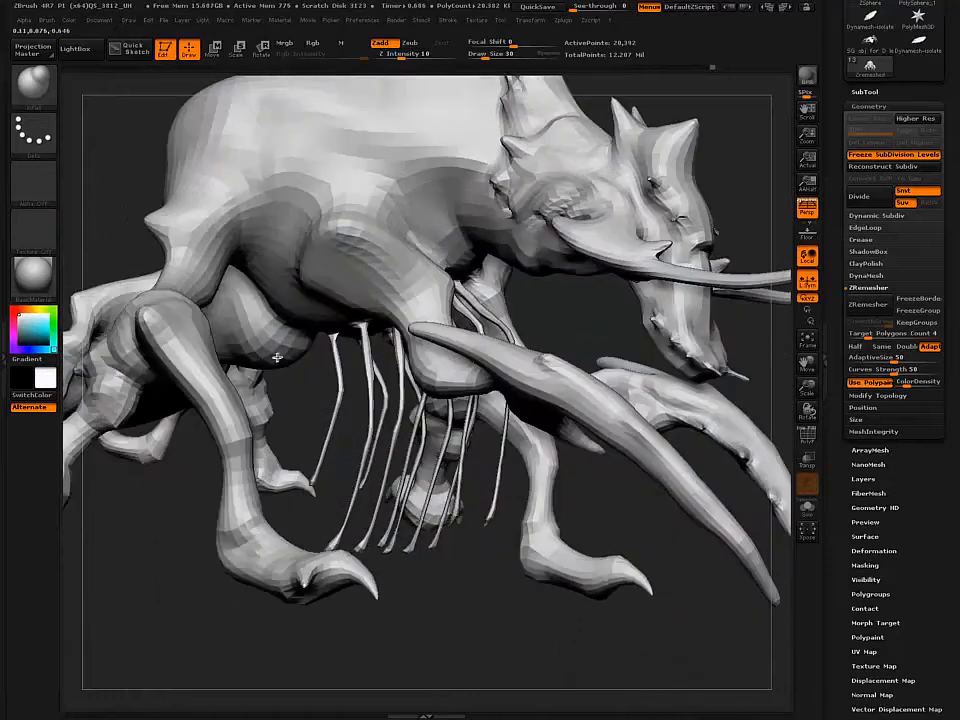
right_drag(278, 357, 347, 464)
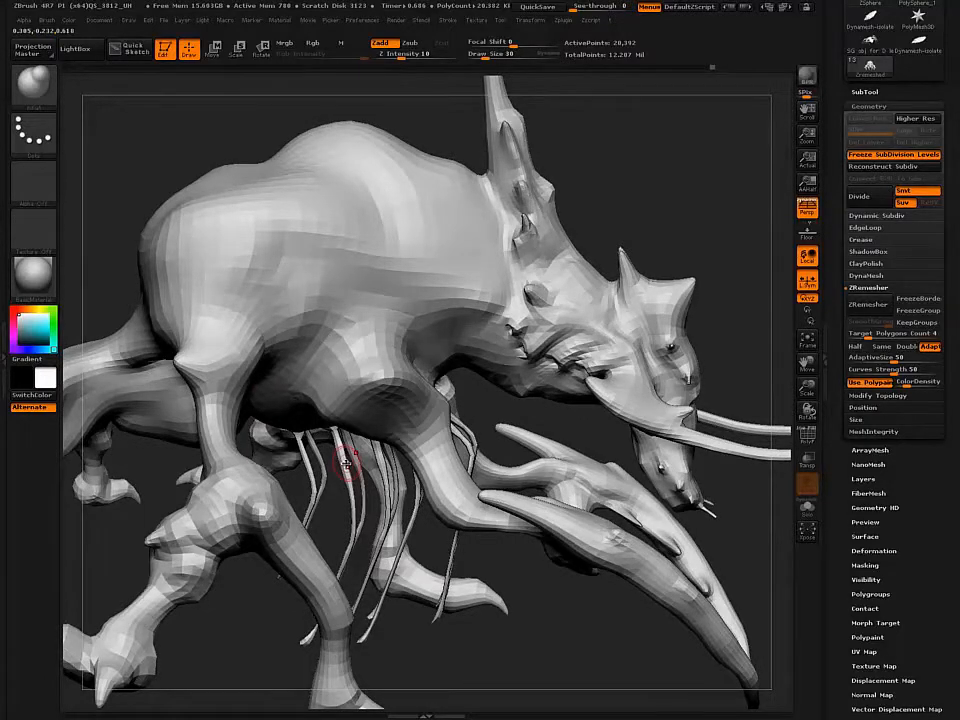
key(shift)
key(shift+f)
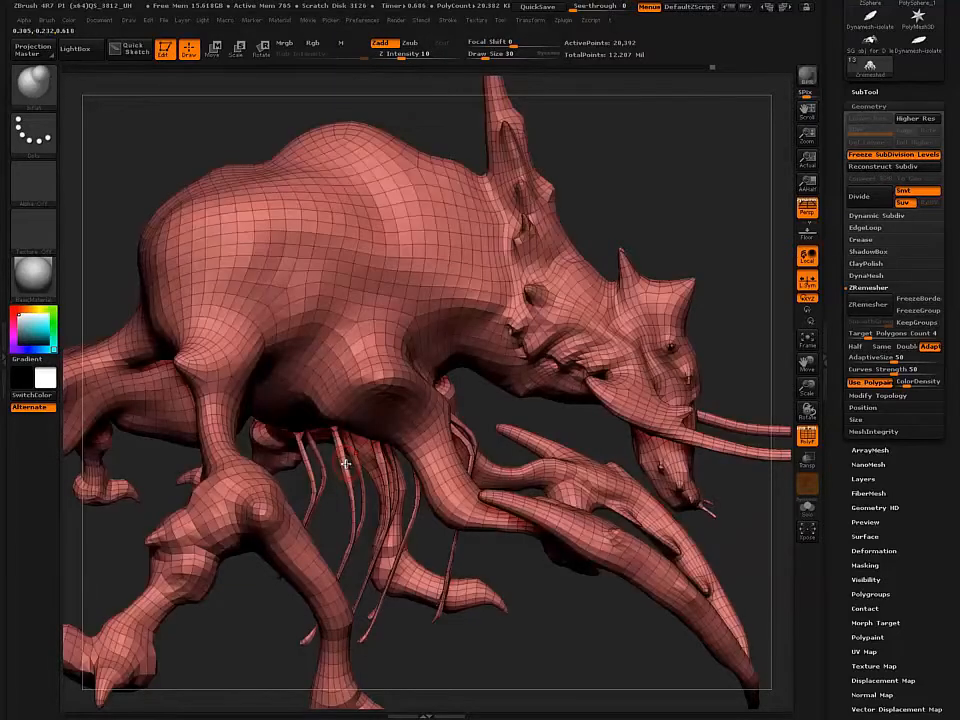
right_drag(440, 254, 407, 300)
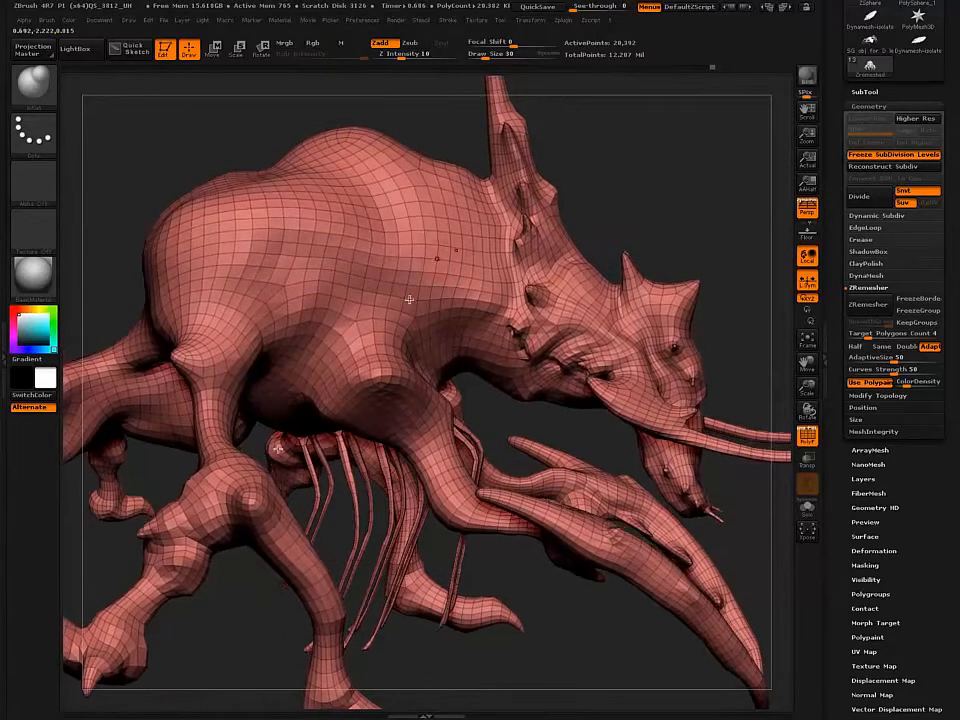
right_drag(122, 462, 272, 491)
right_drag(307, 391, 248, 358)
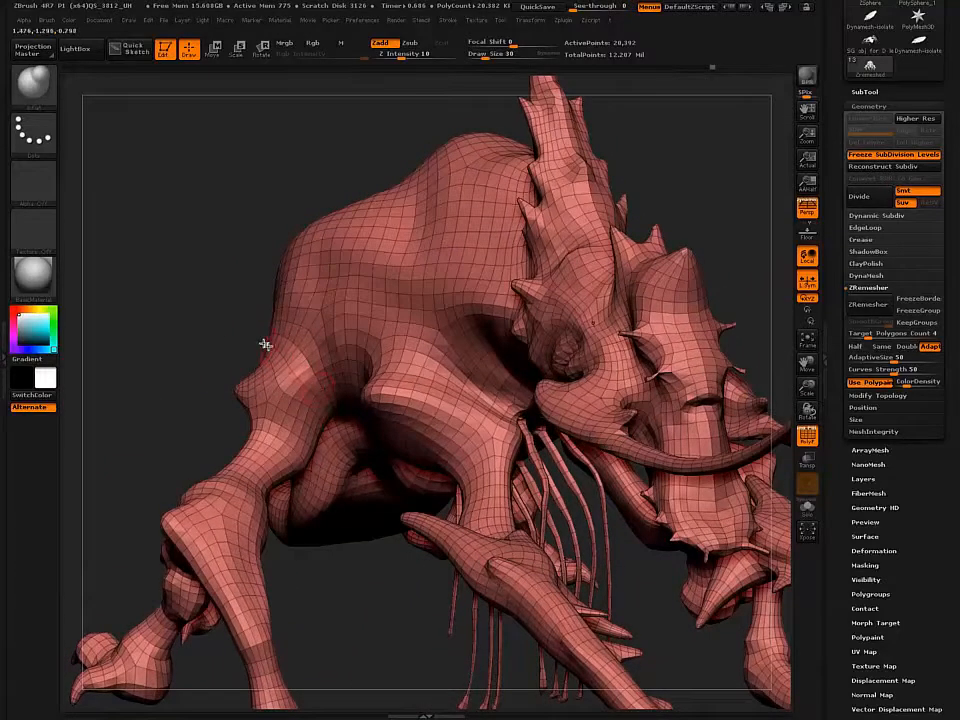
right_drag(310, 381, 245, 378)
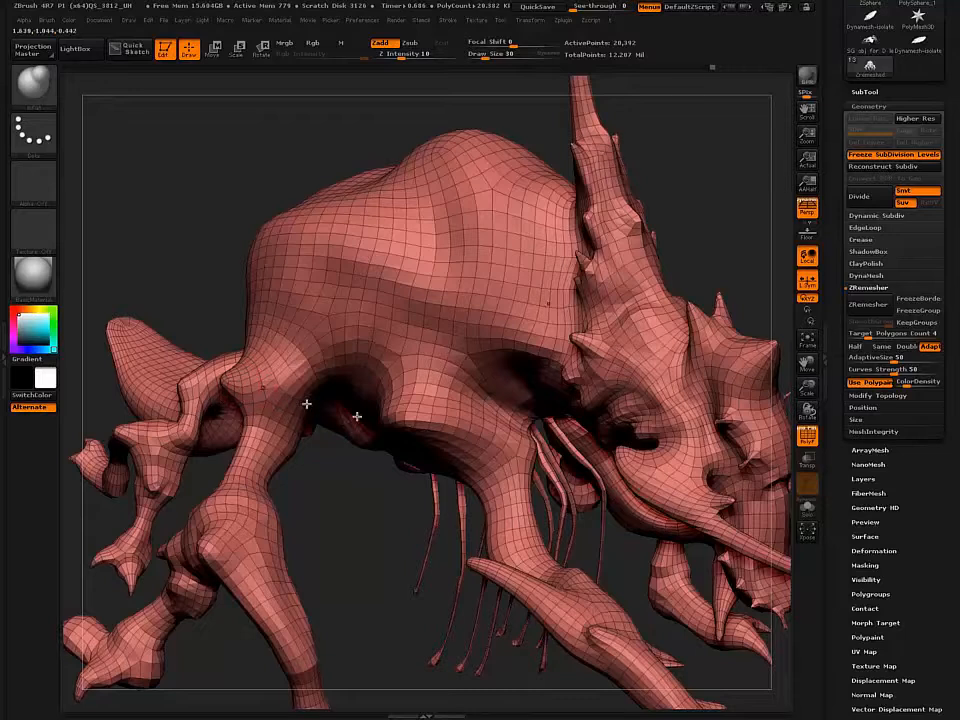
right_drag(392, 402, 386, 400)
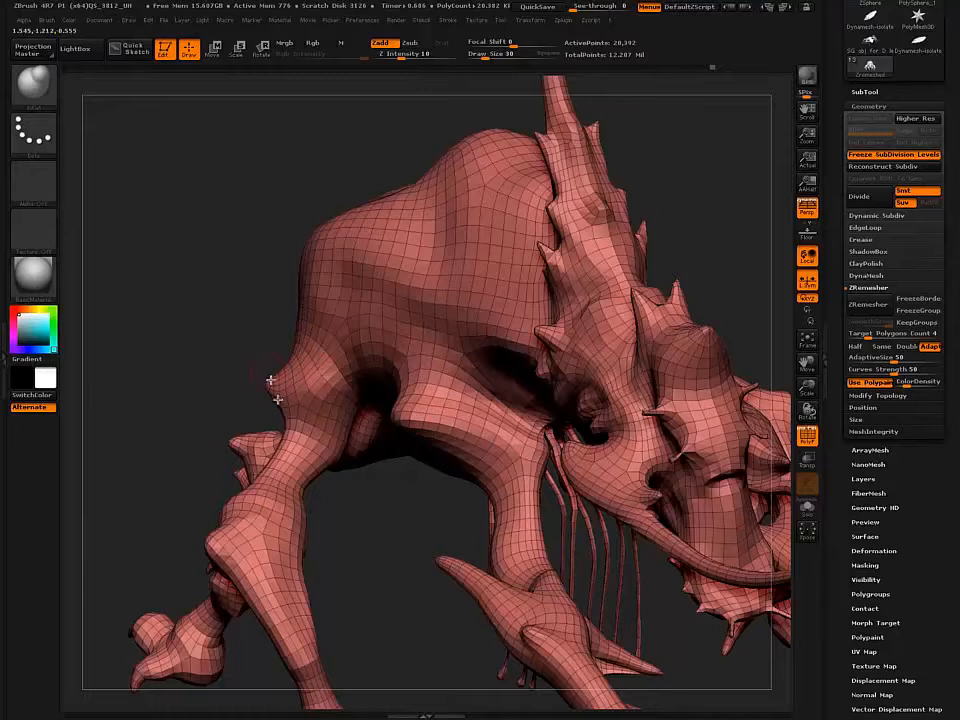
- Switch to the SelectLasso brush, hide edge loops around the middle leg's hip to trace them, and show the full mesh again
ctrl+shift+click(33, 83)
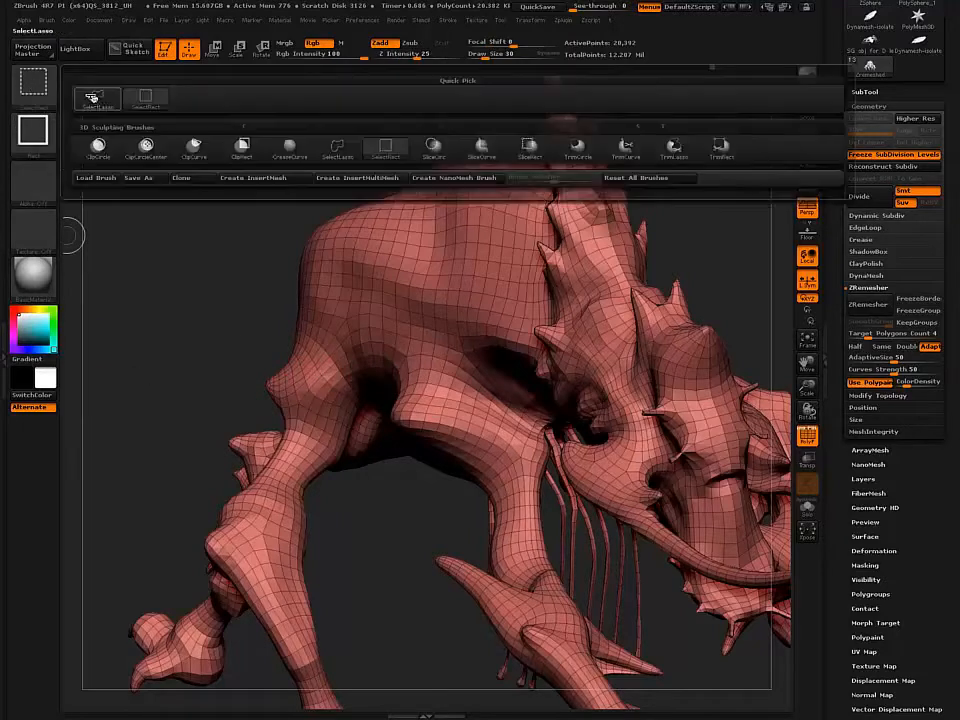
click(91, 97)
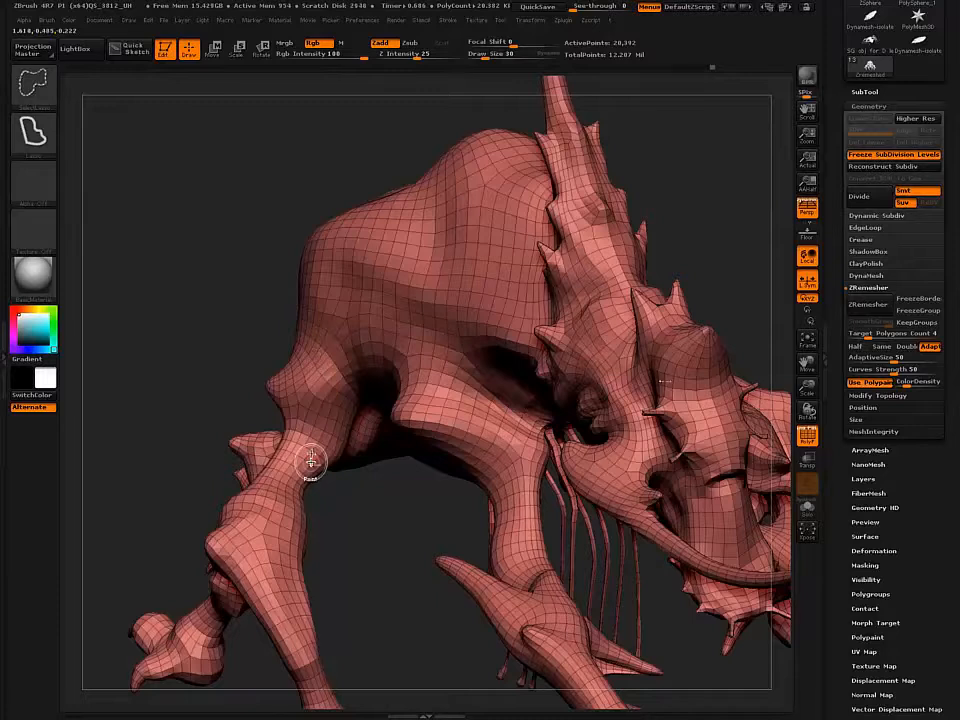
ctrl+shift+click(316, 355)
mouse_move(251, 307)
mouse_down()
mouse_move(290, 321)
mouse_move(255, 313)
mouse_move(332, 362)
mouse_up()
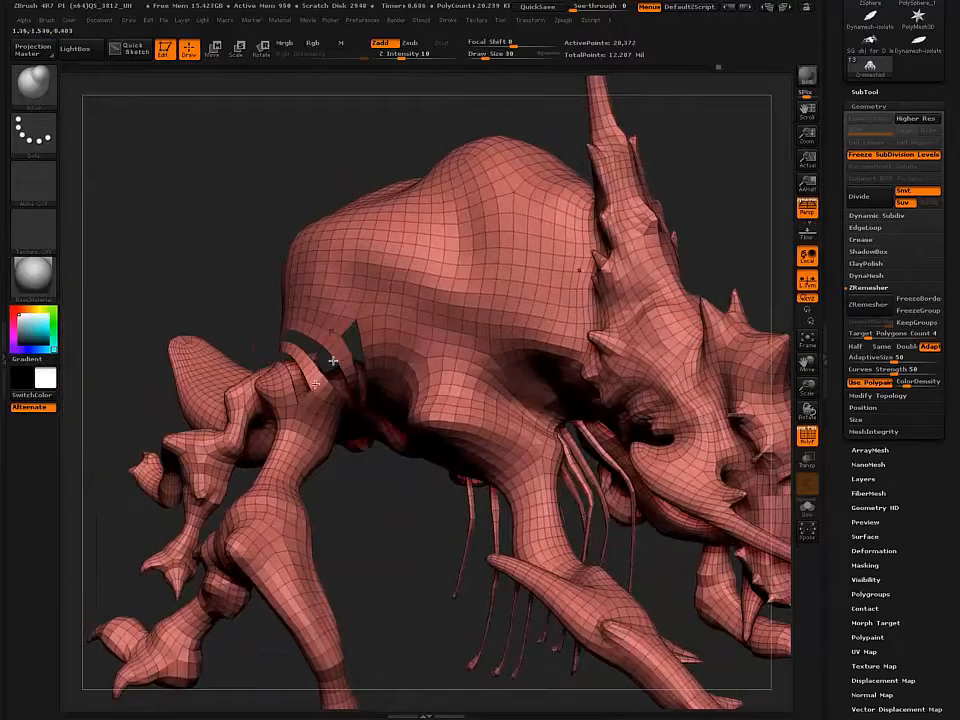
ctrl+shift+click(364, 452)
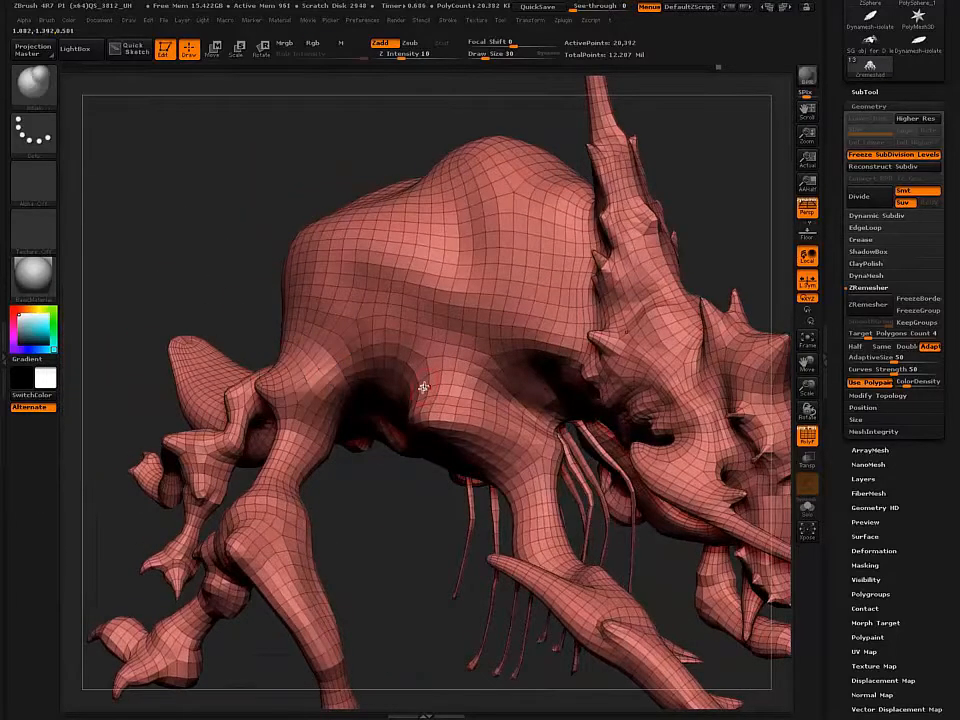
- Hide the edge loop around the front limb's shoulder to check its path, and restore the full mesh
drag(423, 387, 446, 377)
key(ctrl+shift)
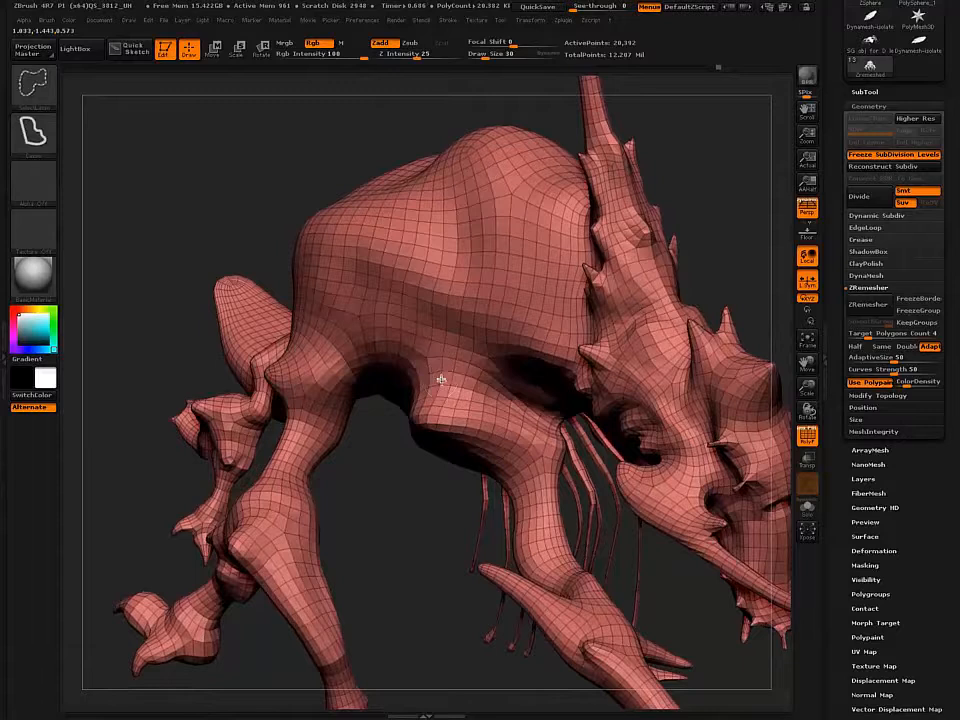
ctrl+shift+click(441, 379)
key(ctrl+shift)
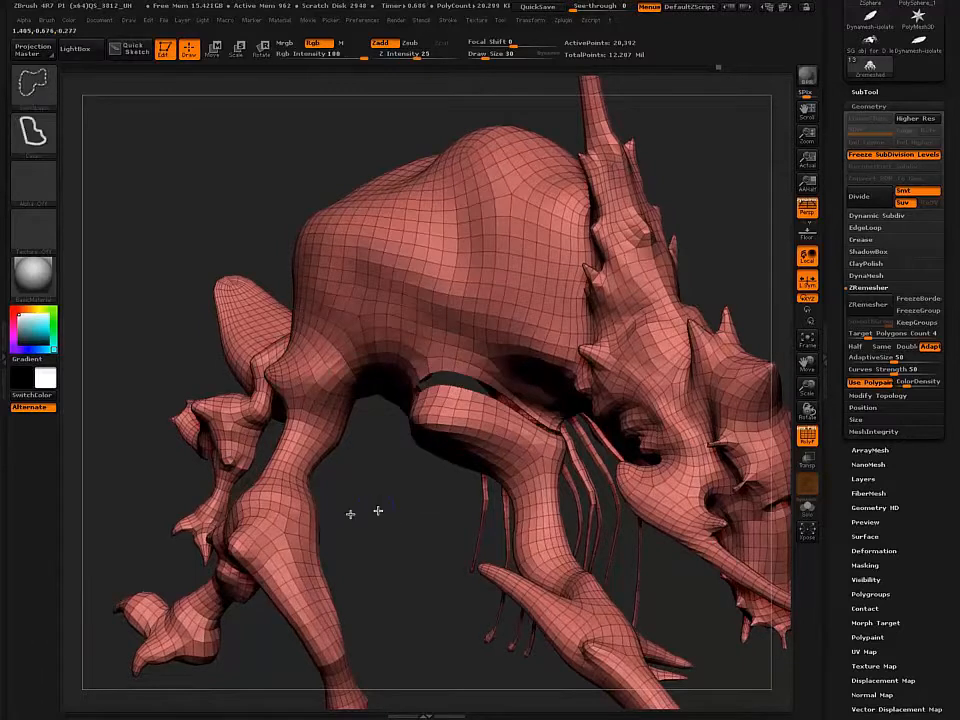
ctrl+shift+click(378, 511)
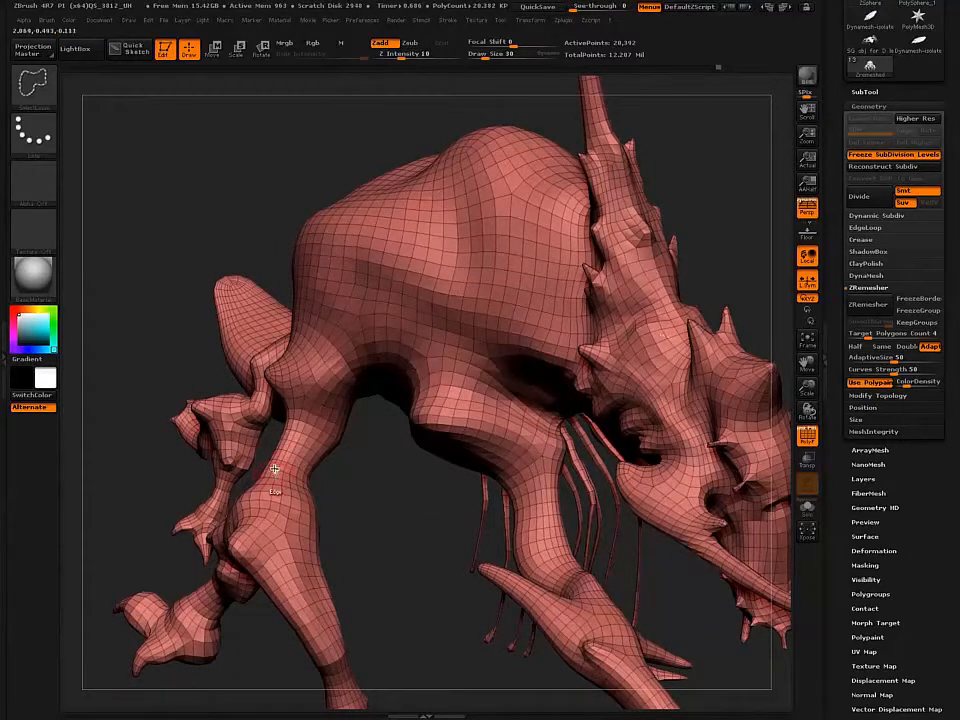
- Hide an edge loop just above the middle leg's knee to check the edge flow, and unhide the mesh
right_drag(255, 508, 250, 506)
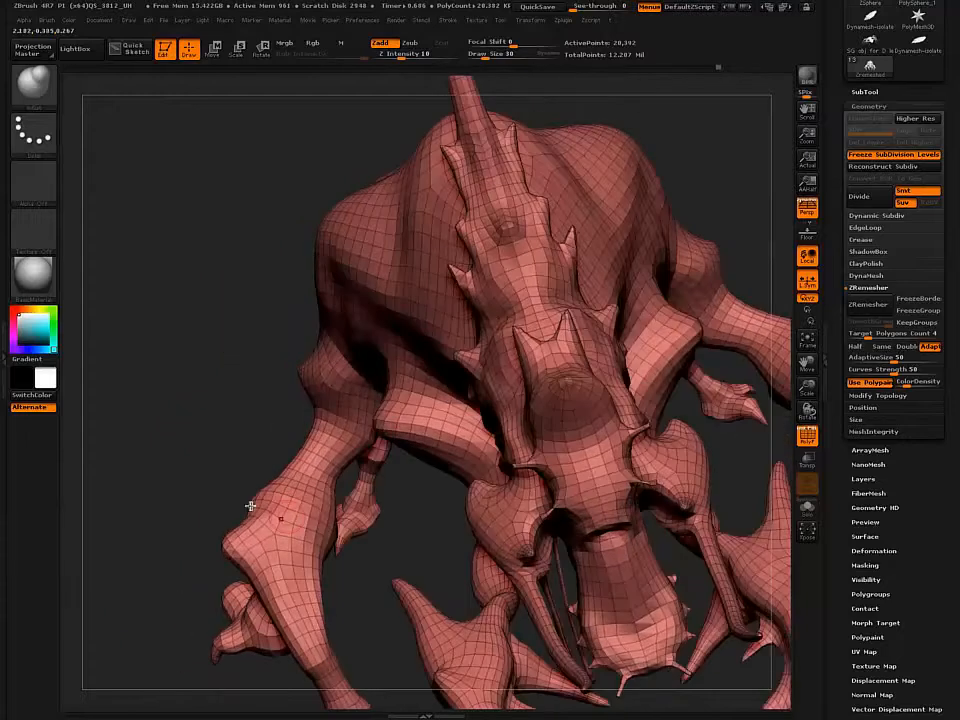
key(ctrl+shift)
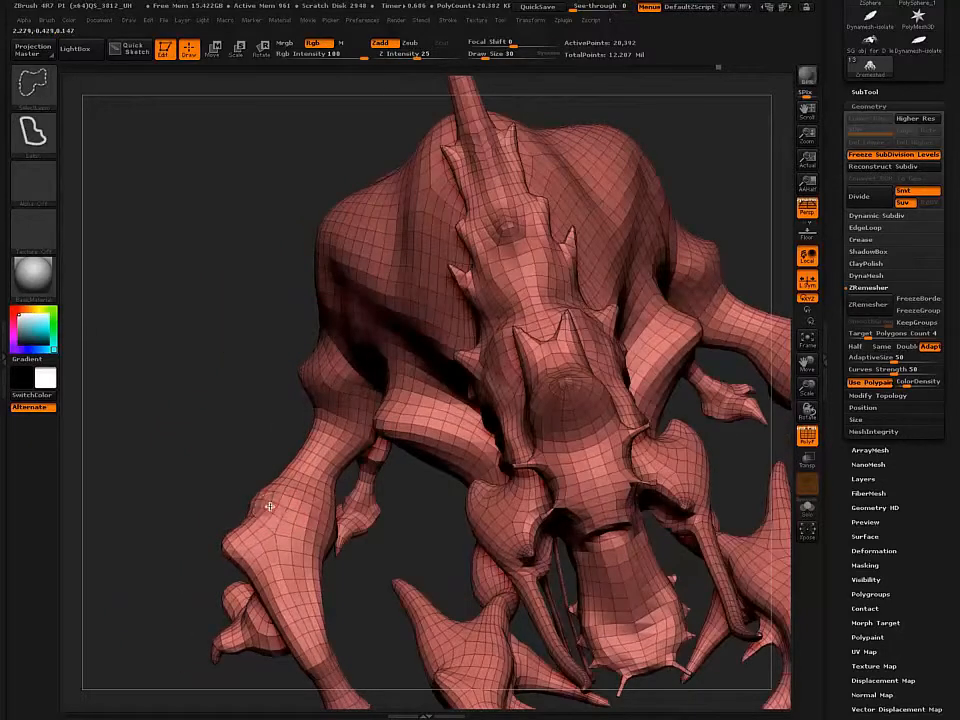
ctrl+shift+click(269, 507)
mouse_move(219, 466)
right_down()
mouse_move(279, 456)
mouse_move(161, 499)
mouse_move(213, 521)
mouse_move(219, 476)
right_up()
ctrl+shift+click(217, 482)
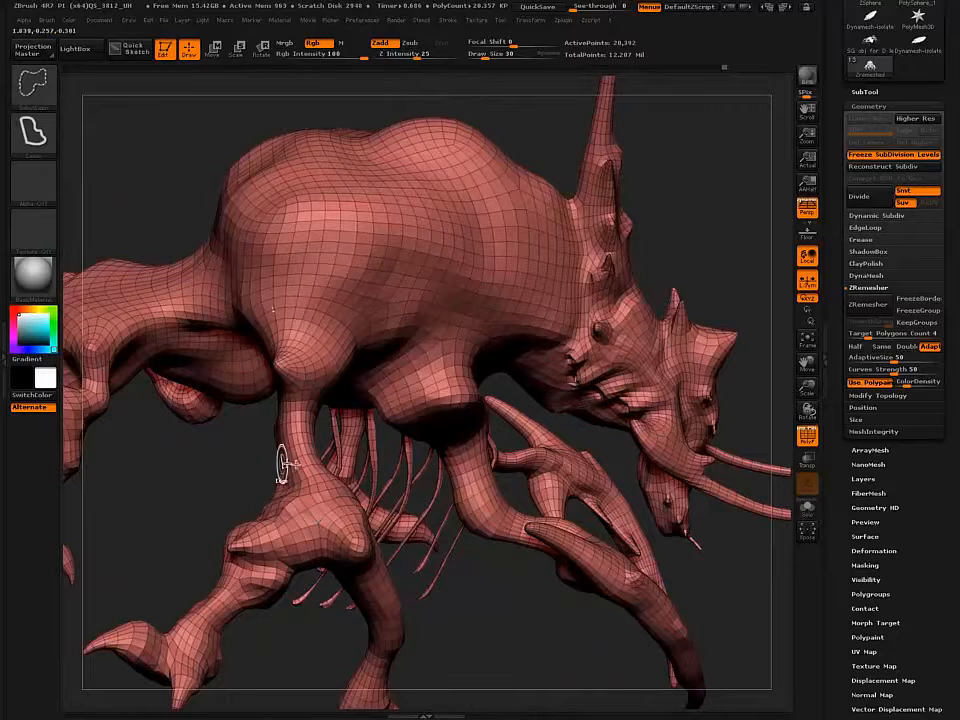
- Trace the edge loops above the middle leg's knee and around its knee spur by hiding them in turn
ctrl+shift+click(306, 475)
mouse_move(238, 452)
right_down()
mouse_move(246, 452)
mouse_move(223, 461)
mouse_move(238, 490)
mouse_move(279, 529)
right_up()
ctrl+shift+click(288, 530)
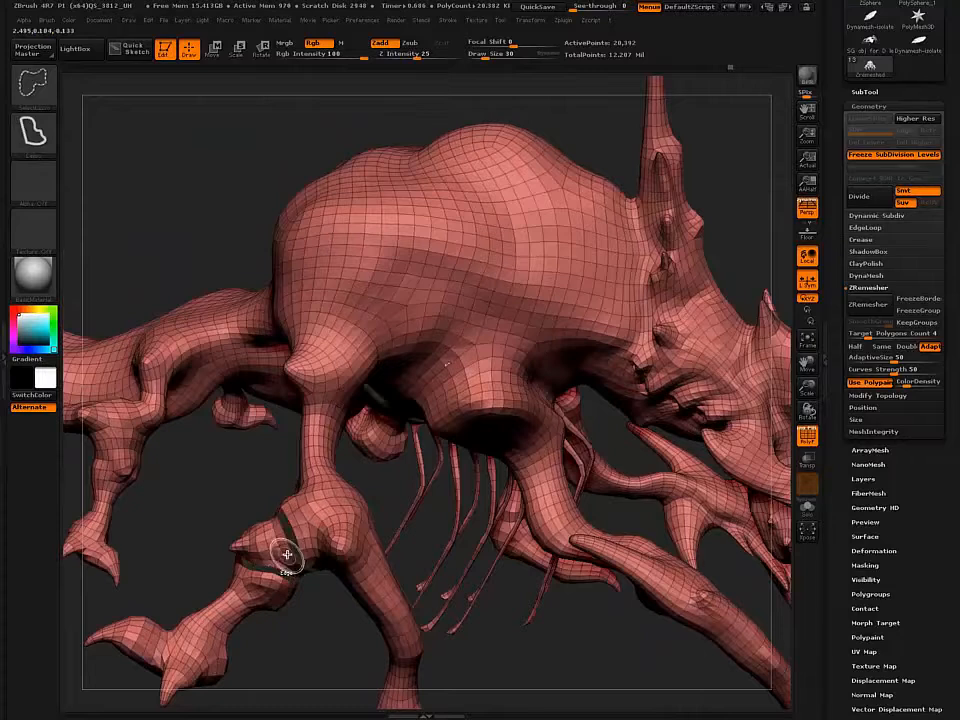
drag(280, 549, 212, 514)
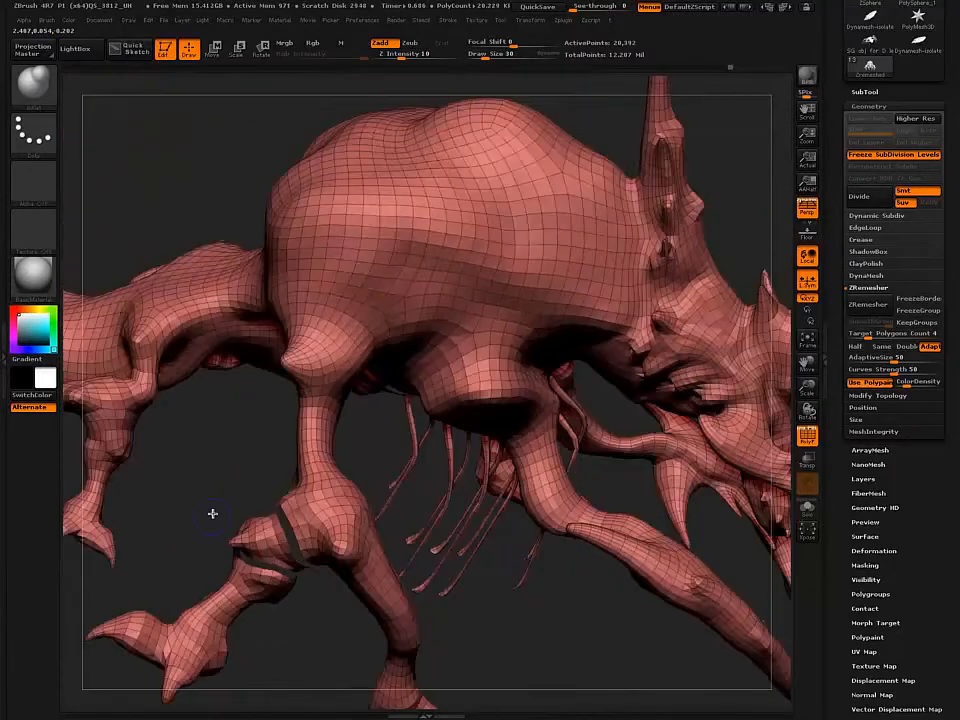
- Hide the edge loop where the middle leg's lower section leaves the knee, and bring the full mesh back into view
mouse_move(302, 544)
mouse_down()
mouse_move(294, 529)
mouse_move(318, 537)
mouse_move(327, 528)
mouse_move(279, 557)
mouse_move(258, 535)
mouse_move(281, 394)
mouse_move(302, 384)
mouse_move(321, 401)
mouse_move(326, 559)
mouse_move(324, 581)
mouse_move(307, 572)
mouse_move(343, 525)
mouse_move(350, 537)
mouse_up()
ctrl+shift+click(336, 518)
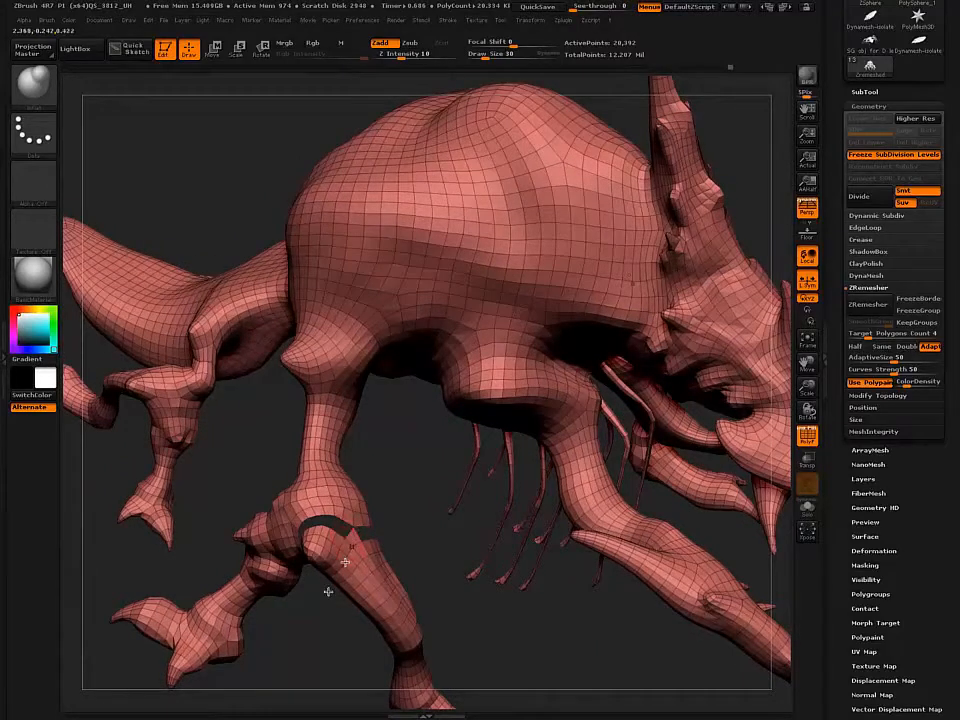
key(ctrl+shift)
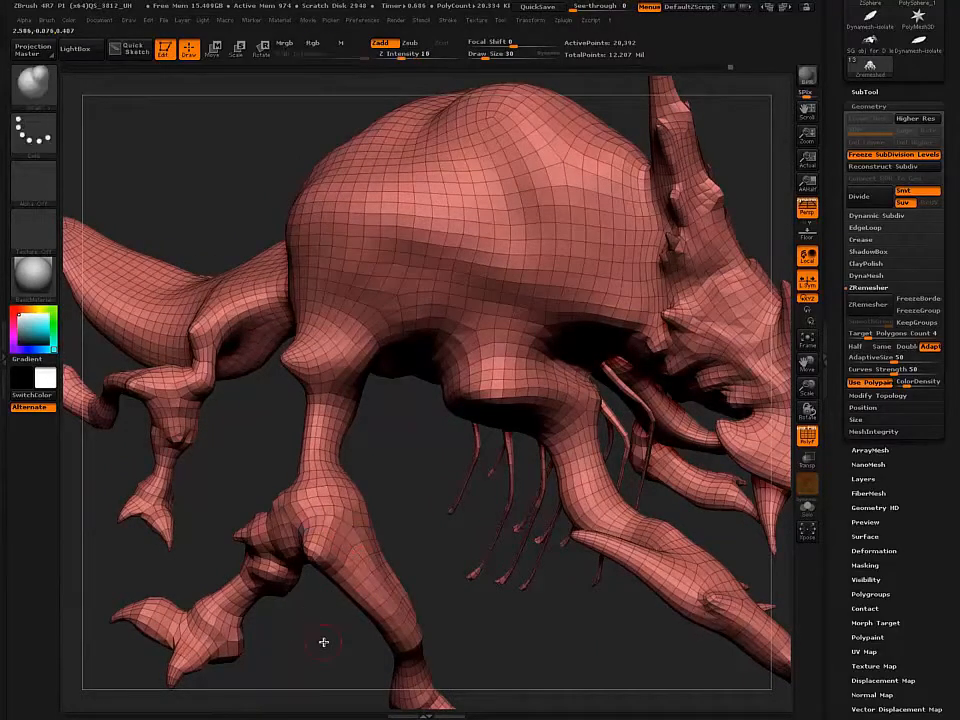
drag(180, 422, 328, 603)
key(ctrl+z)
- Hide an edge loop at the rear leg's knee joint to inspect its path, and show the whole mesh again
alt+drag(249, 505, 278, 472)
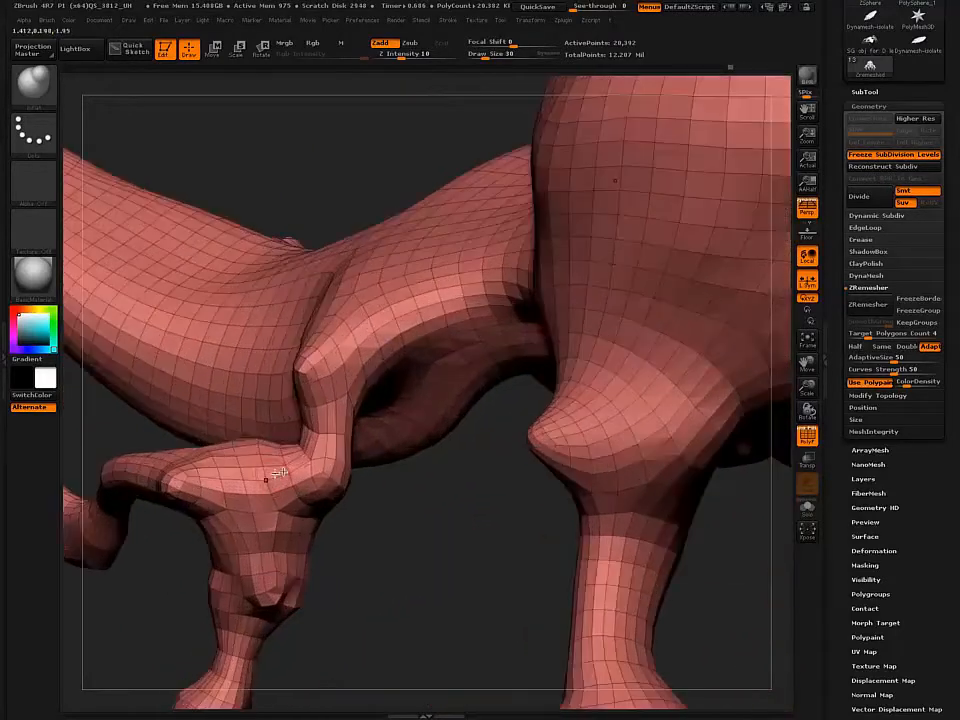
right_drag(286, 470, 321, 458)
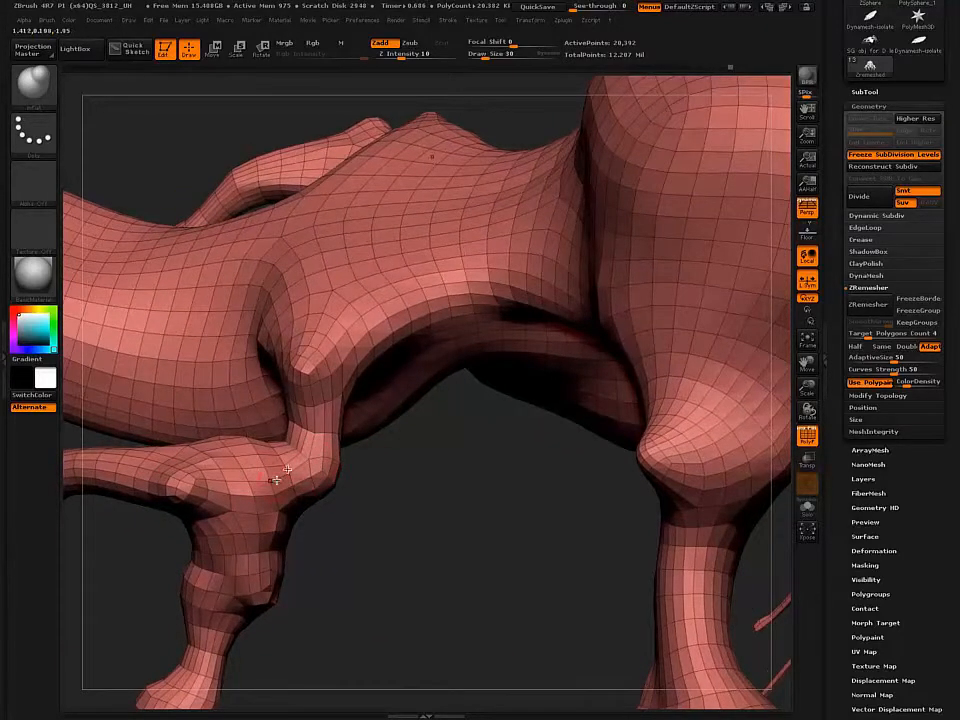
ctrl+shift+click(293, 464)
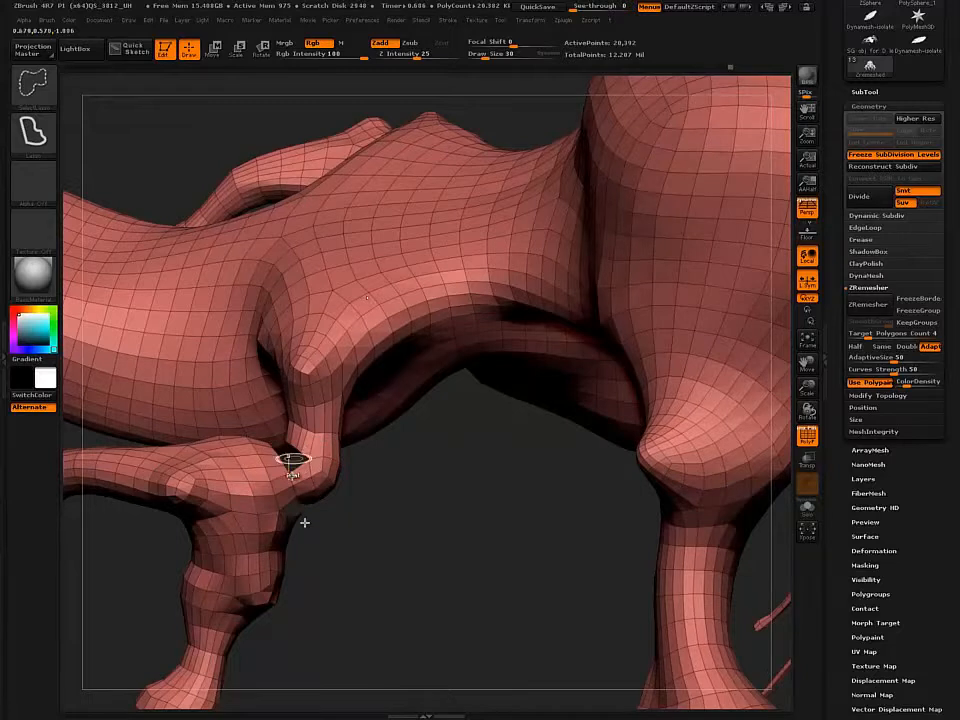
mouse_move(324, 544)
right_down()
mouse_move(272, 453)
mouse_move(369, 583)
mouse_move(320, 430)
right_up()
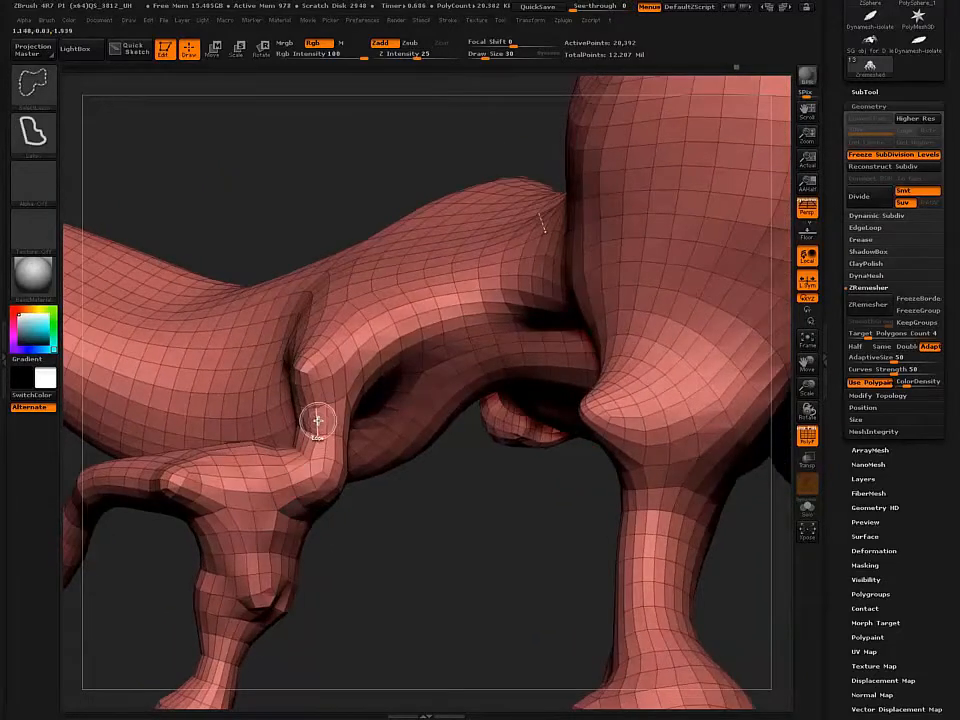
- Trace the edge loops around the rear leg's upper thigh by hiding and restoring them one after another
mouse_move(306, 366)
right_down()
mouse_move(356, 351)
mouse_move(375, 364)
mouse_move(366, 386)
mouse_move(375, 388)
mouse_move(338, 346)
right_up()
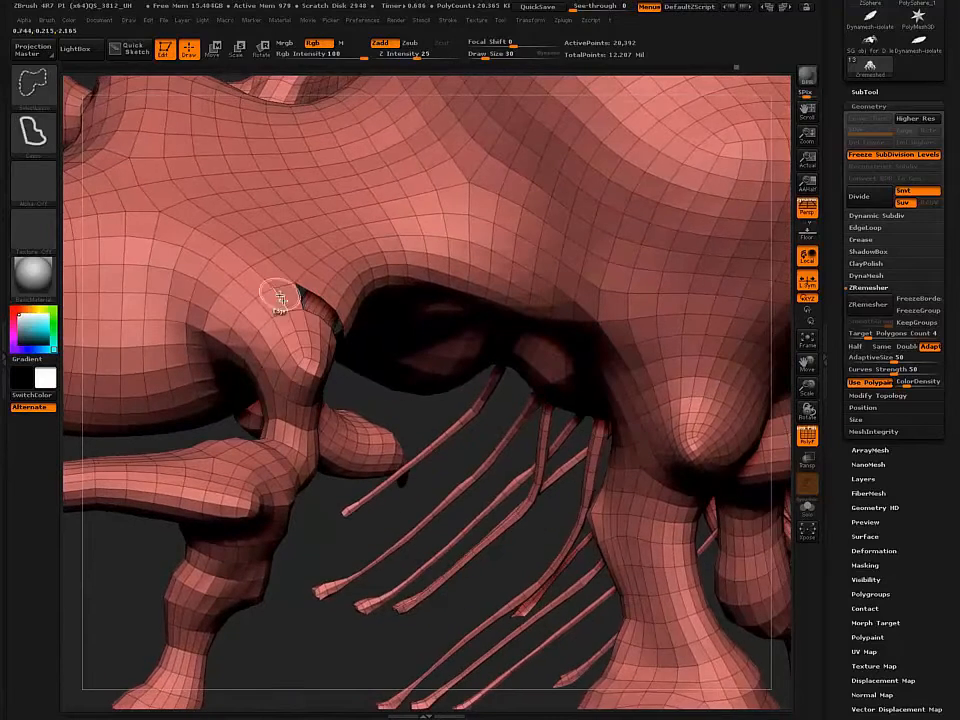
ctrl+shift+click(282, 299)
mouse_move(241, 360)
right_down()
mouse_move(201, 296)
mouse_move(206, 231)
mouse_move(244, 283)
right_up()
ctrl+shift+click(209, 246)
ctrl+shift+click(274, 295)
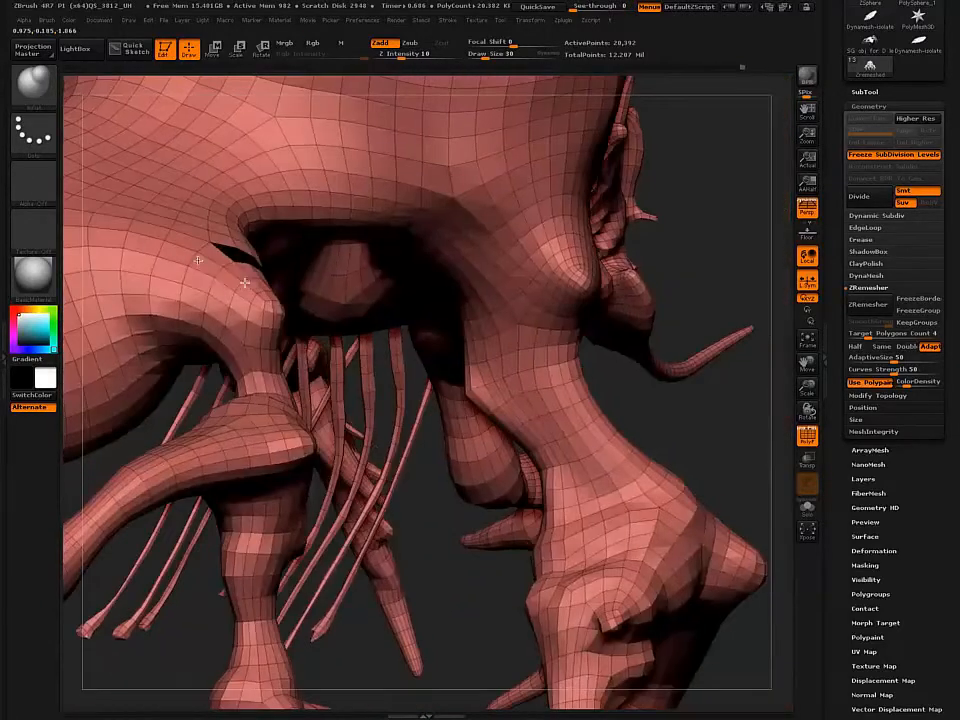
ctrl+shift+click(412, 487)
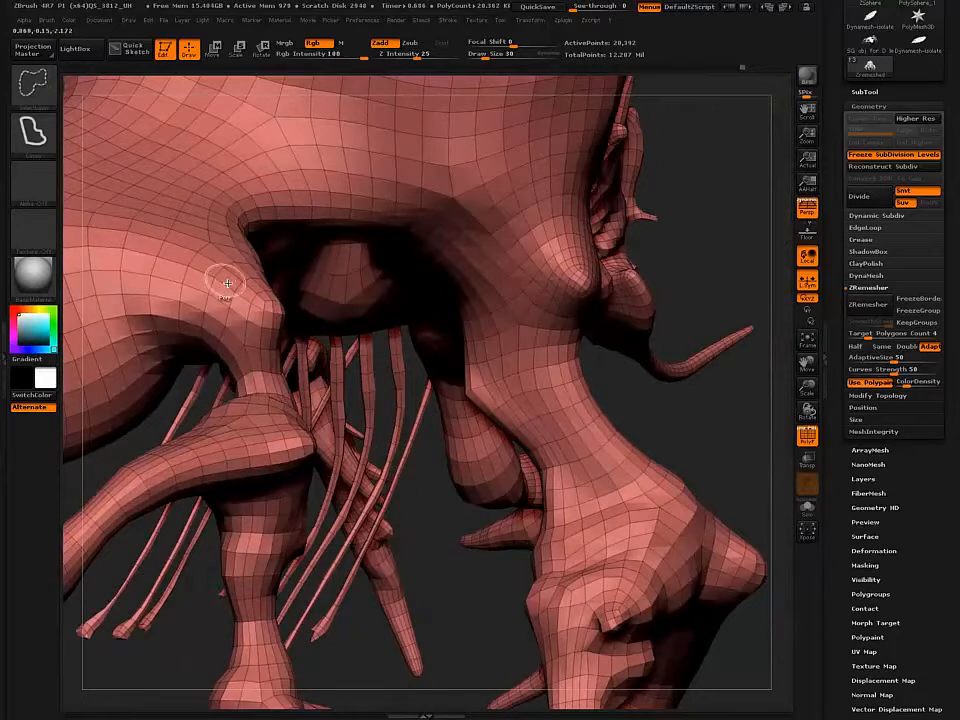
ctrl+shift+click(225, 288)
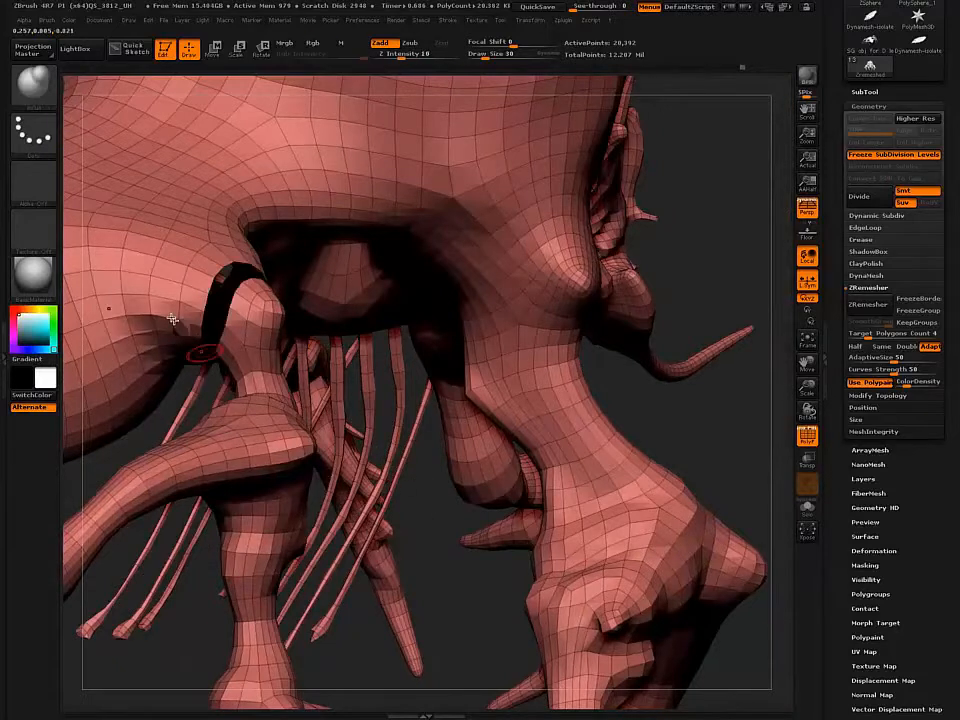
- Trace the edge loops around the abdomen above the tail and higher on the torso by hiding them, and restore the full mesh
mouse_move(111, 311)
right_down()
mouse_move(159, 311)
mouse_move(153, 299)
mouse_move(199, 274)
mouse_move(205, 258)
mouse_move(296, 420)
mouse_move(272, 354)
mouse_move(282, 392)
mouse_move(354, 401)
mouse_move(404, 381)
mouse_move(411, 294)
mouse_move(401, 244)
mouse_move(380, 251)
mouse_move(388, 309)
mouse_move(451, 464)
right_up()
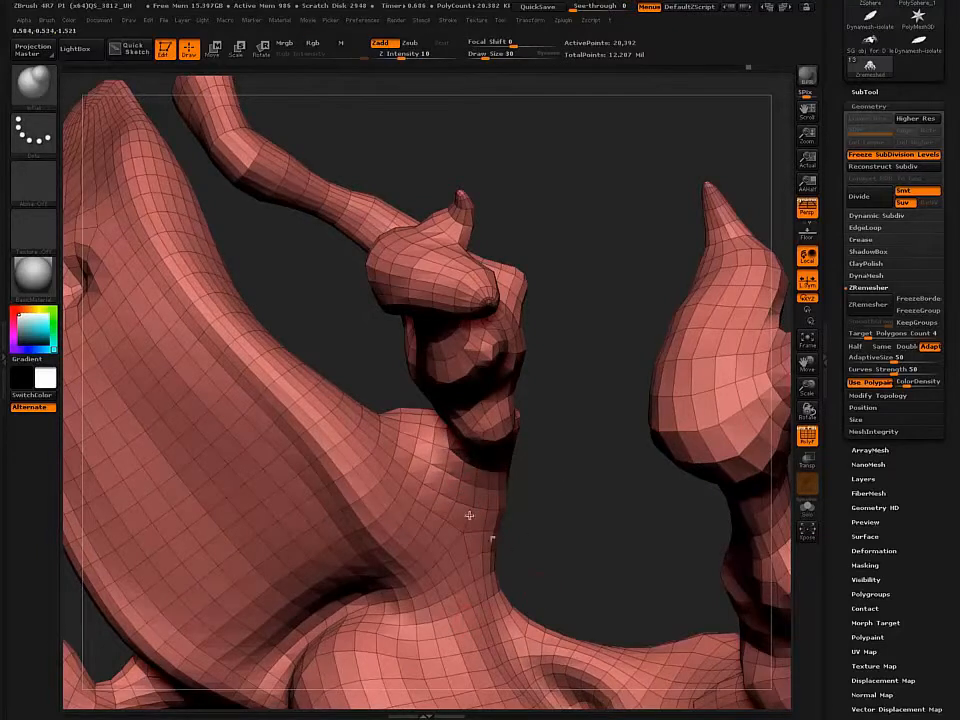
right_drag(469, 515, 420, 376)
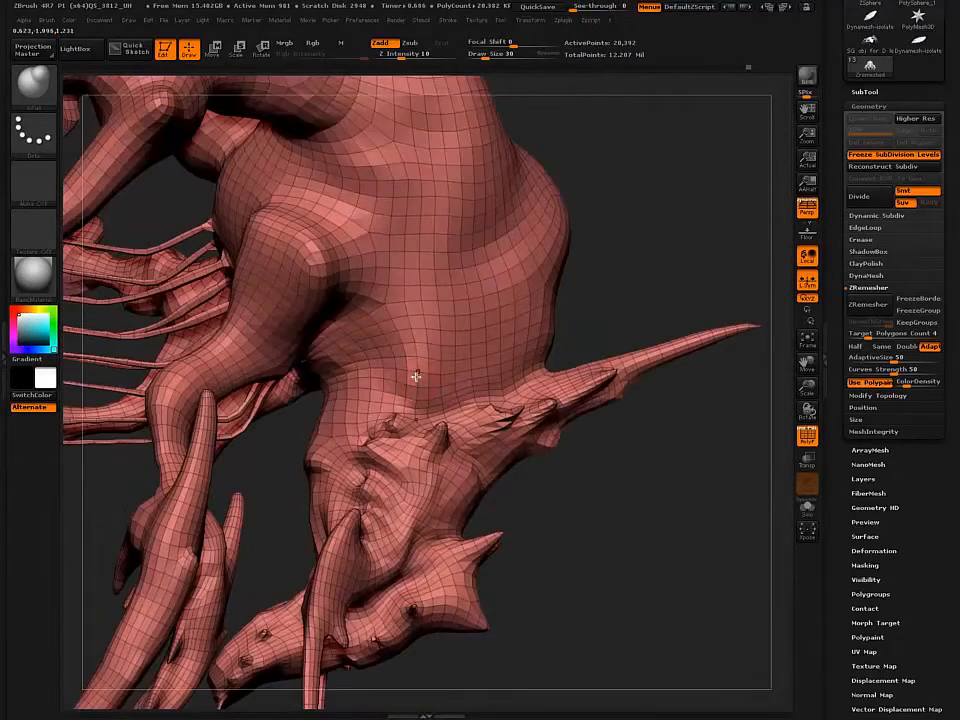
key(ctrl+shift)
ctrl+shift+click(418, 380)
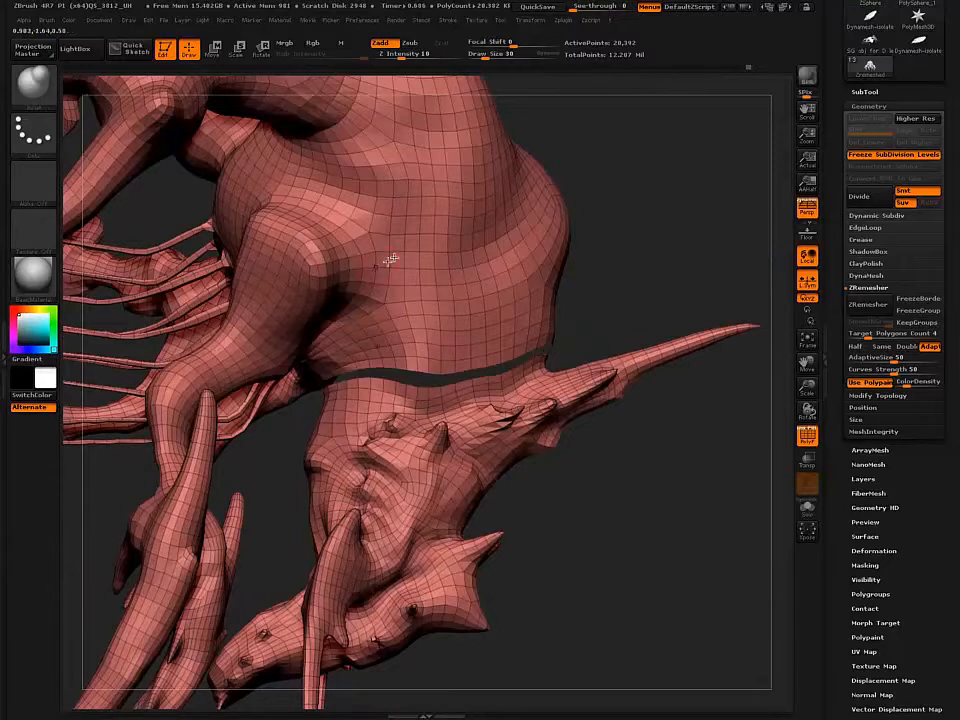
mouse_move(307, 335)
mouse_down()
mouse_move(313, 381)
mouse_move(208, 349)
mouse_up()
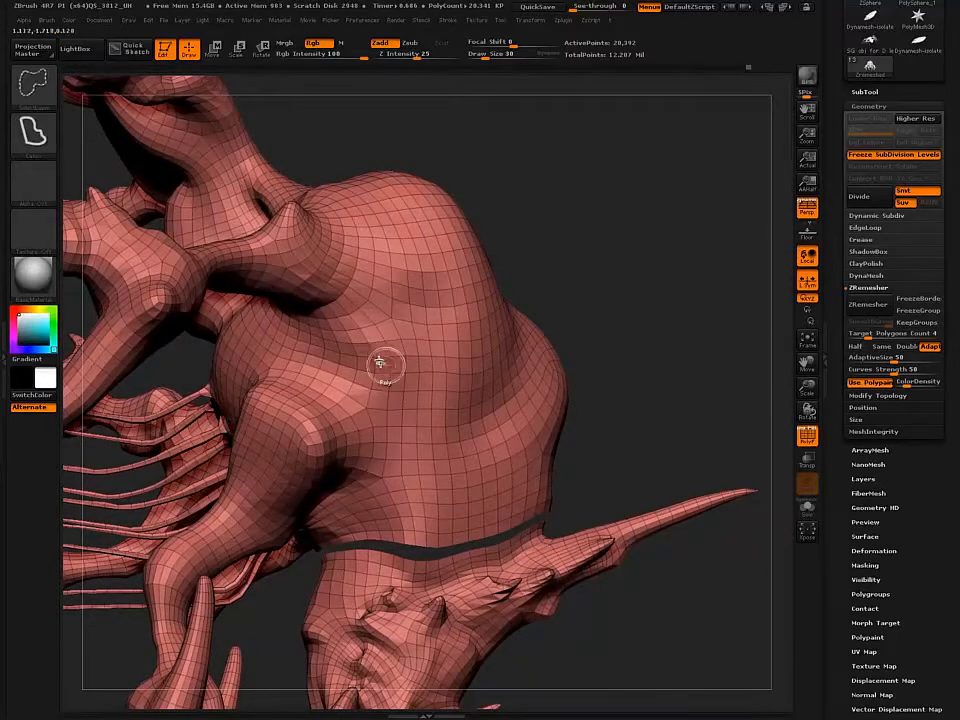
ctrl+shift+click(377, 363)
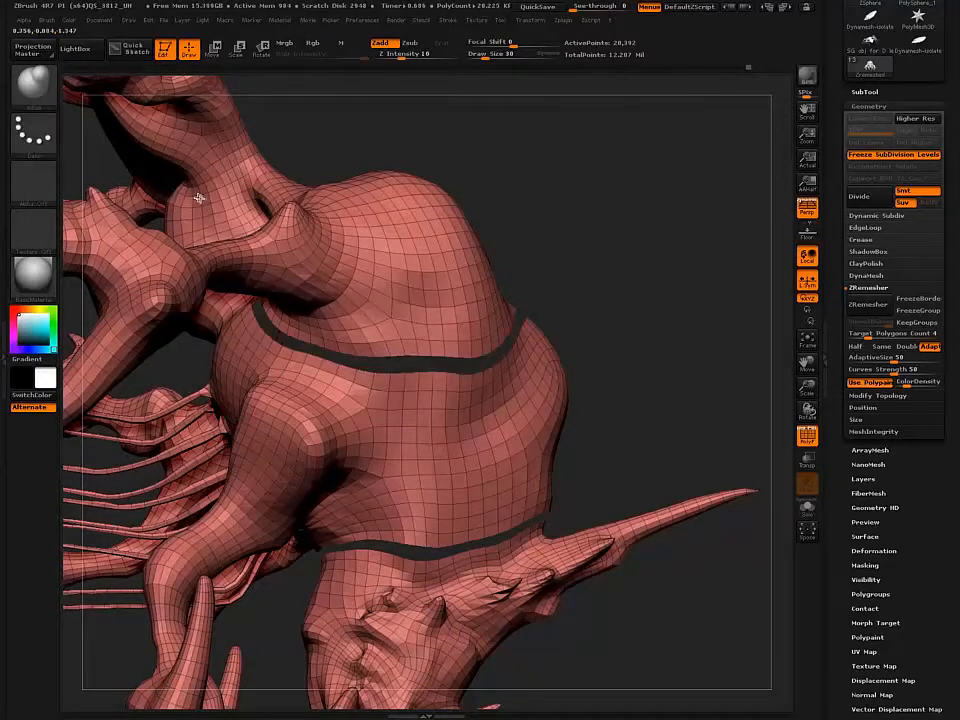
mouse_move(197, 197)
mouse_down()
mouse_move(225, 201)
mouse_move(250, 184)
mouse_move(235, 186)
mouse_up()
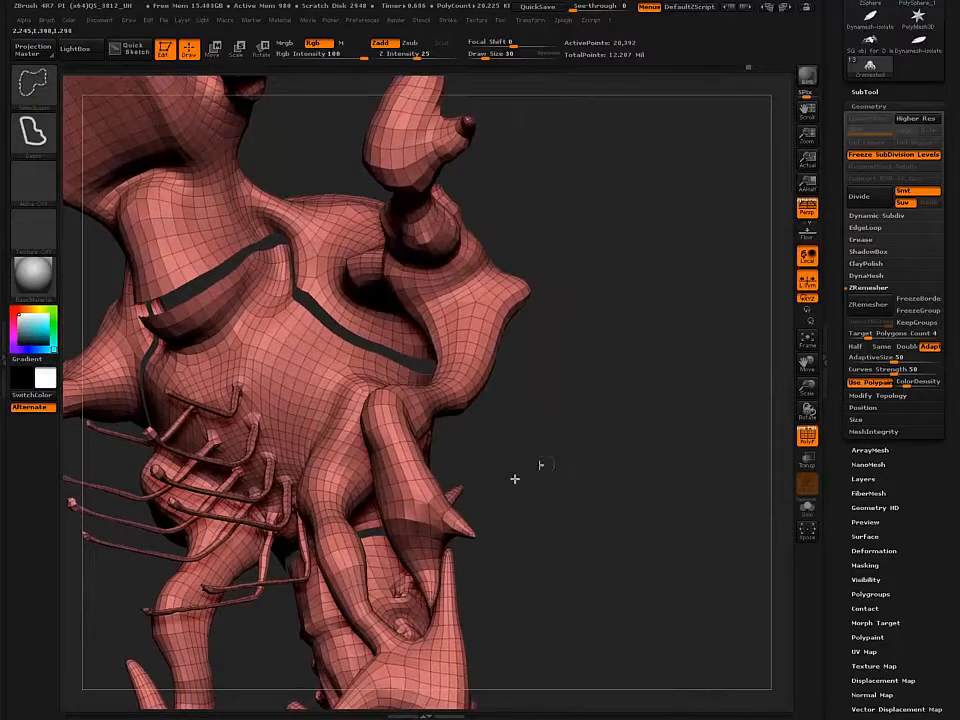
drag(199, 339, 178, 366)
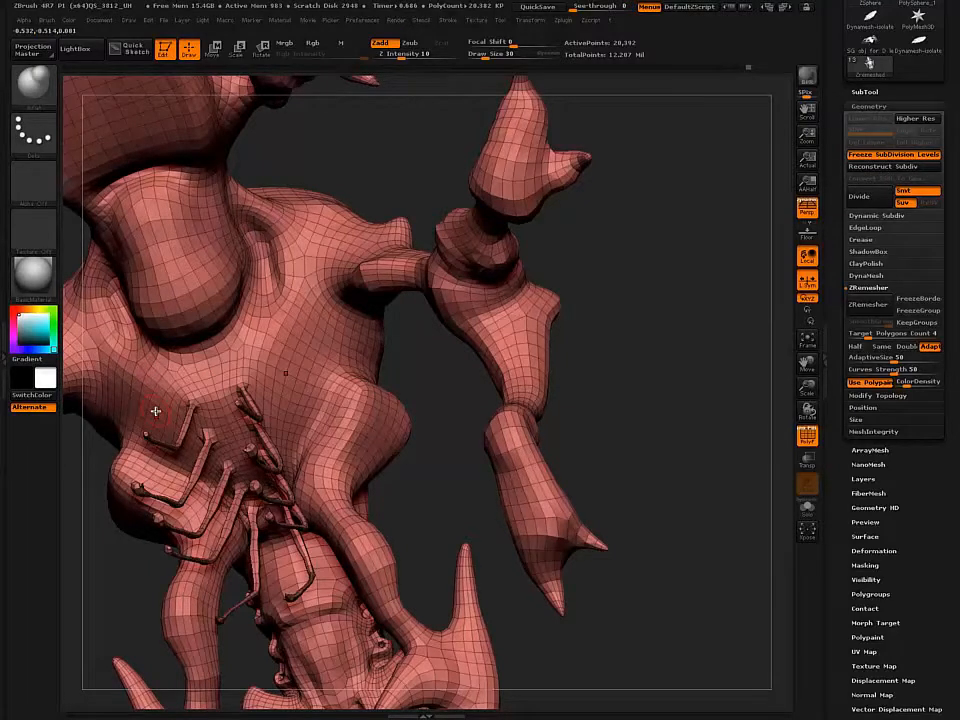
- Step back through the undo history to the dense polypainted mesh from before ZRemesher, briefly redoing once to compare both versions
key(b)
key(c)
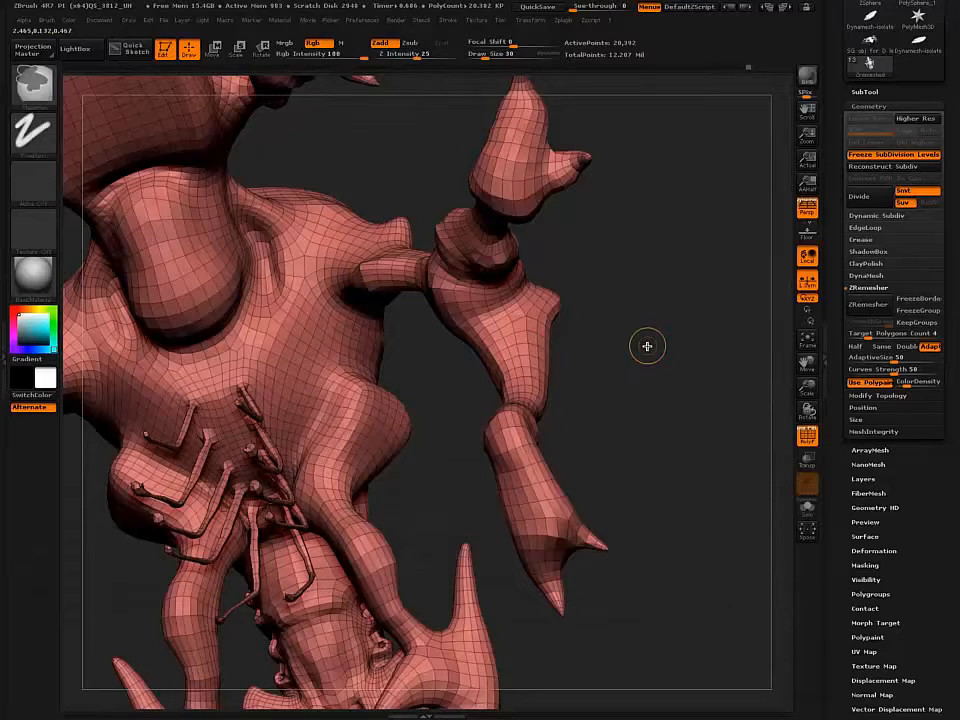
key(ctrl+z)
key(ctrl+z)
key(ctrl+z)
key(ctrl+z)
key(ctrl+z)
key(ctrl+z)
key(ctrl+z)
key(ctrl+z)
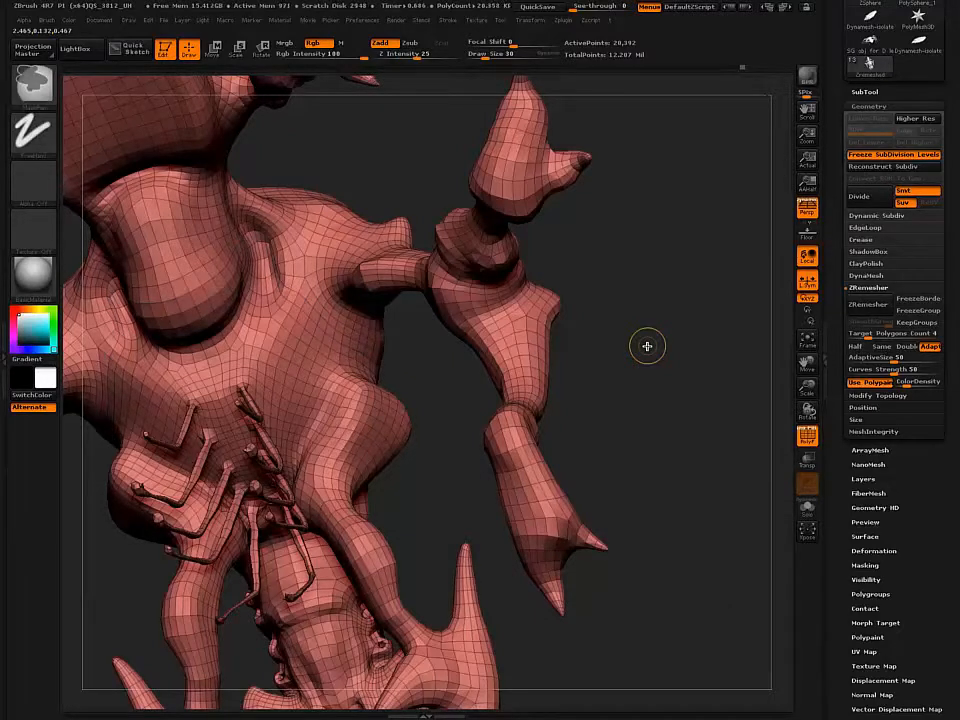
key(ctrl+z)
key(ctrl+z)
key(ctrl+z)
key(ctrl+z)
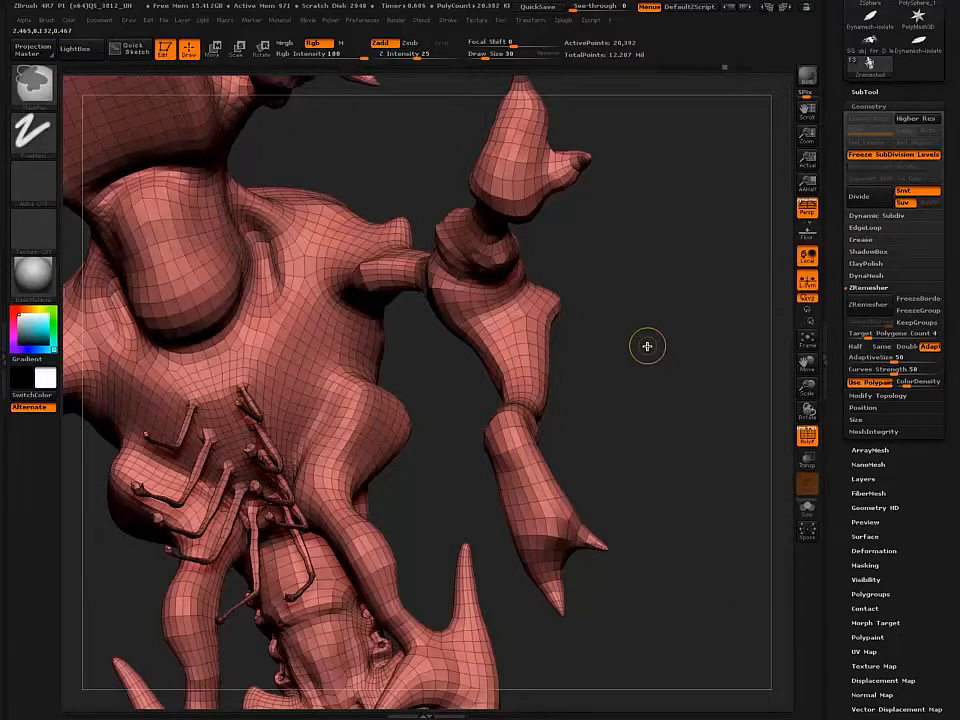
key(ctrl+z)
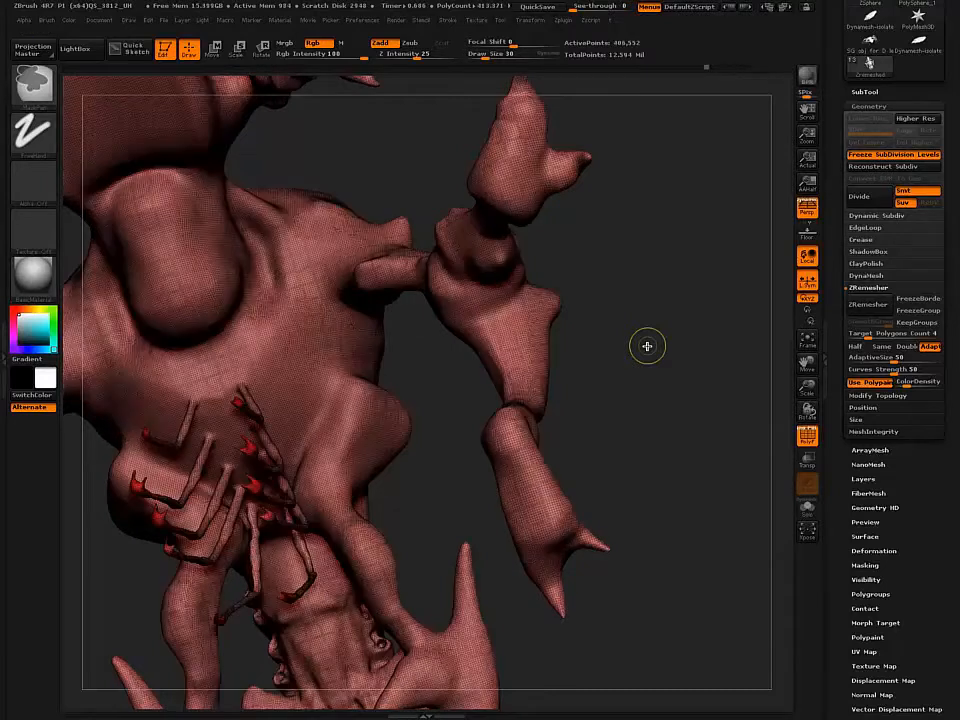
key(ctrl+shift+z)
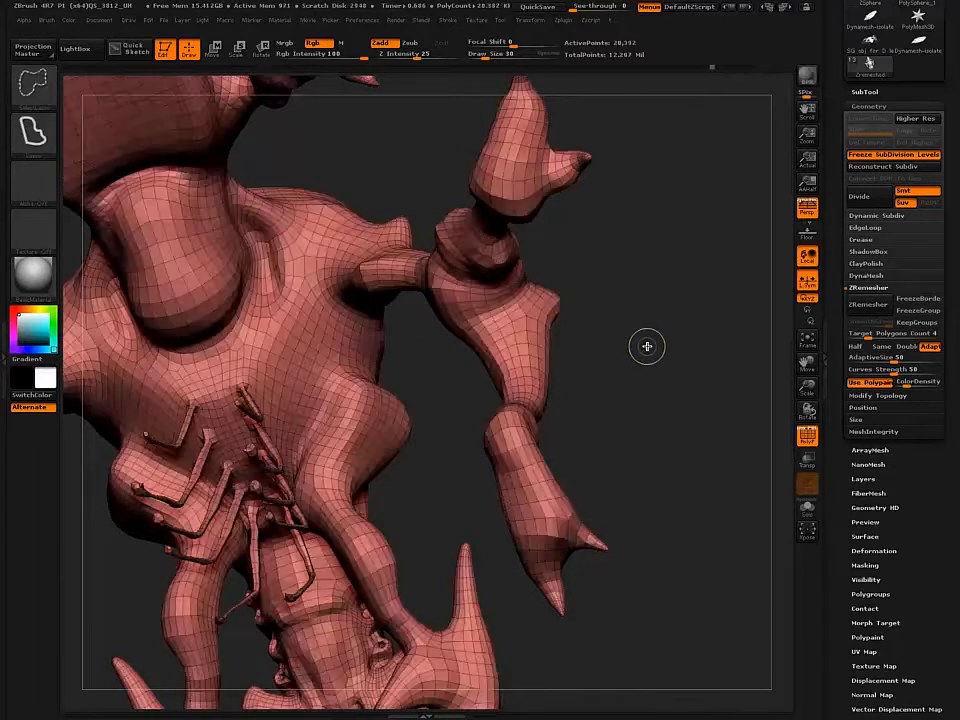
key(ctrl+z)
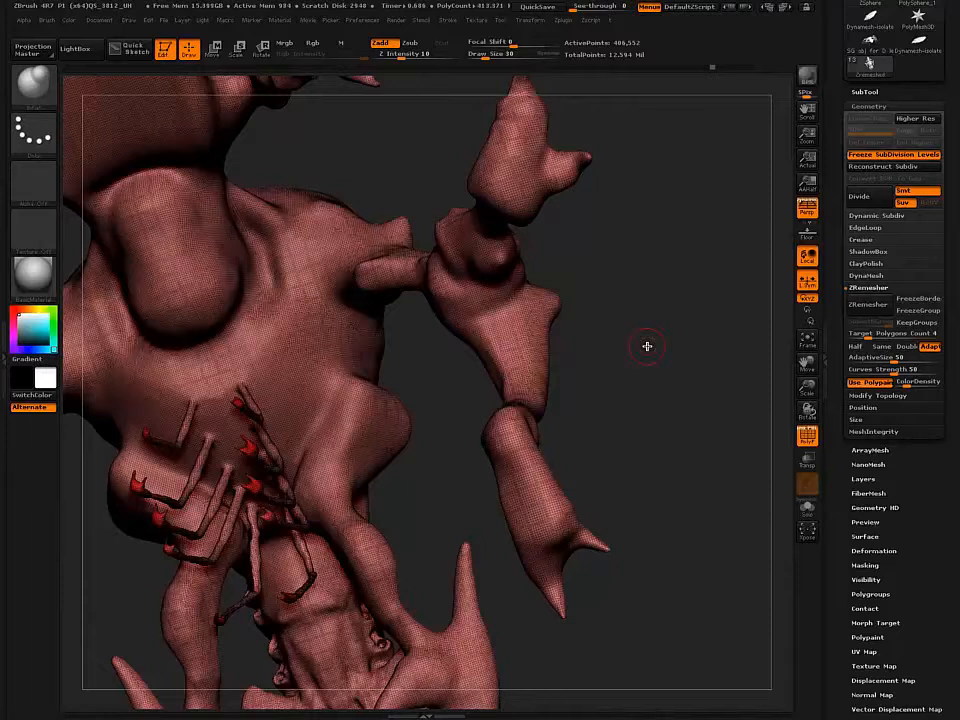
- Turn off the wireframe display and smooth the grooves flanking the rounded central bulge on the body, accepting removal of the newer undo history entries
key(shift)
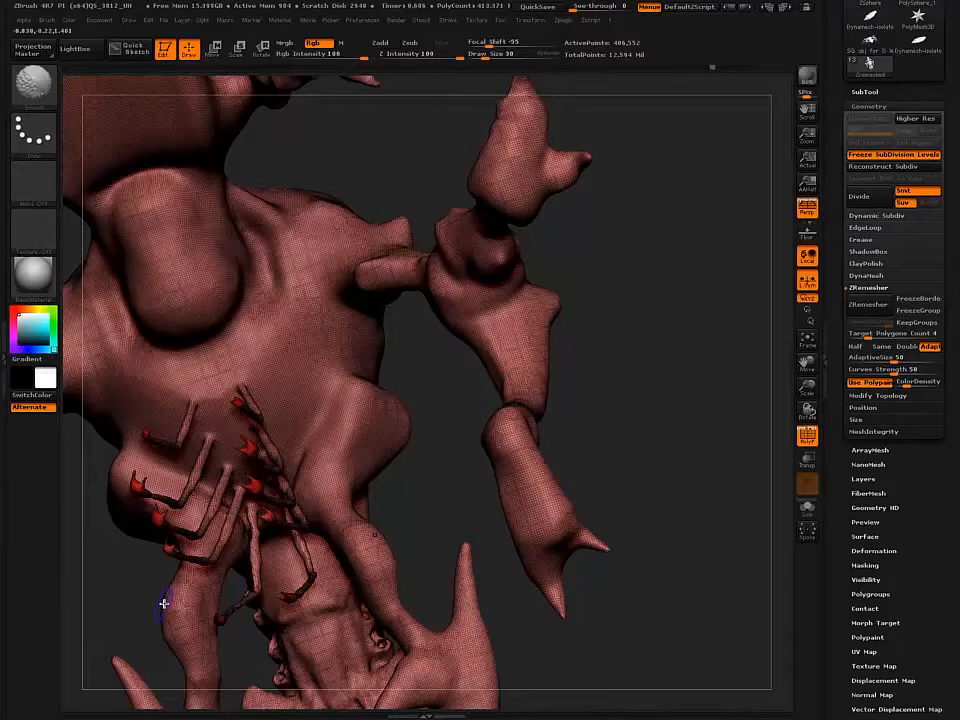
key(shift+f)
alt+right_drag(156, 391, 308, 500)
mouse_move(236, 418)
right_down()
mouse_move(244, 416)
mouse_move(238, 401)
mouse_move(214, 387)
right_up()
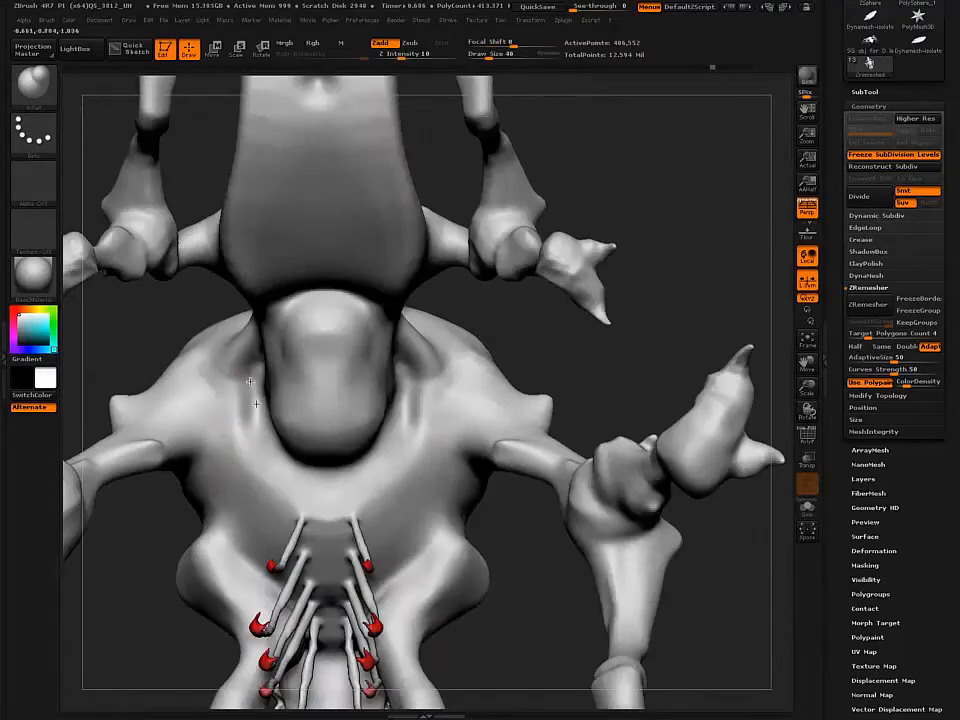
key(shift)
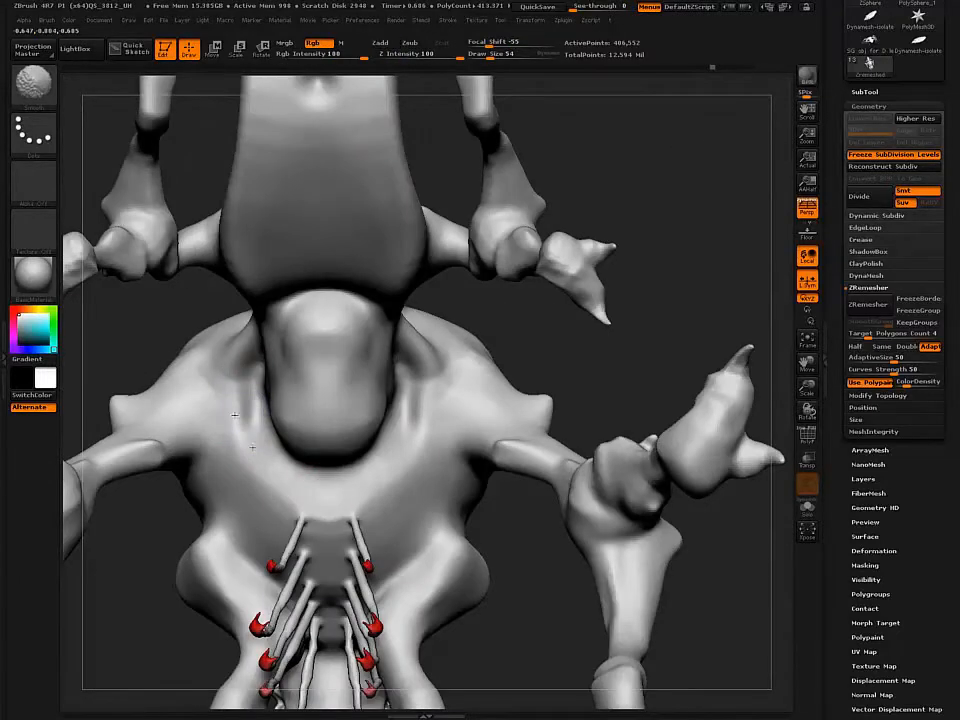
click(231, 408)
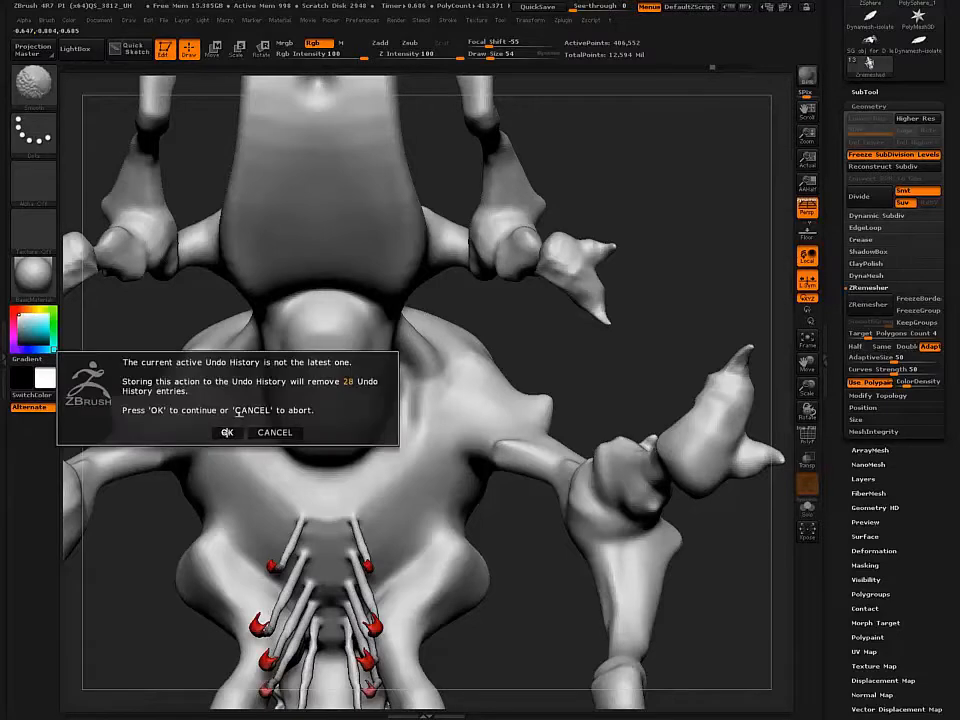
click(225, 431)
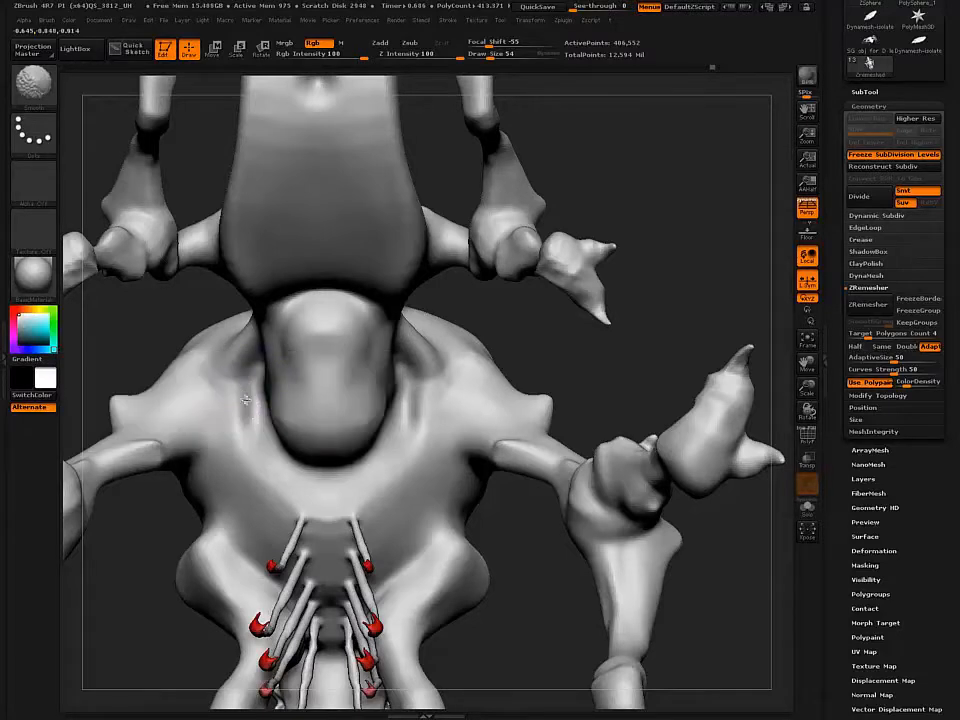
shift+click(318, 43)
shift+click(382, 43)
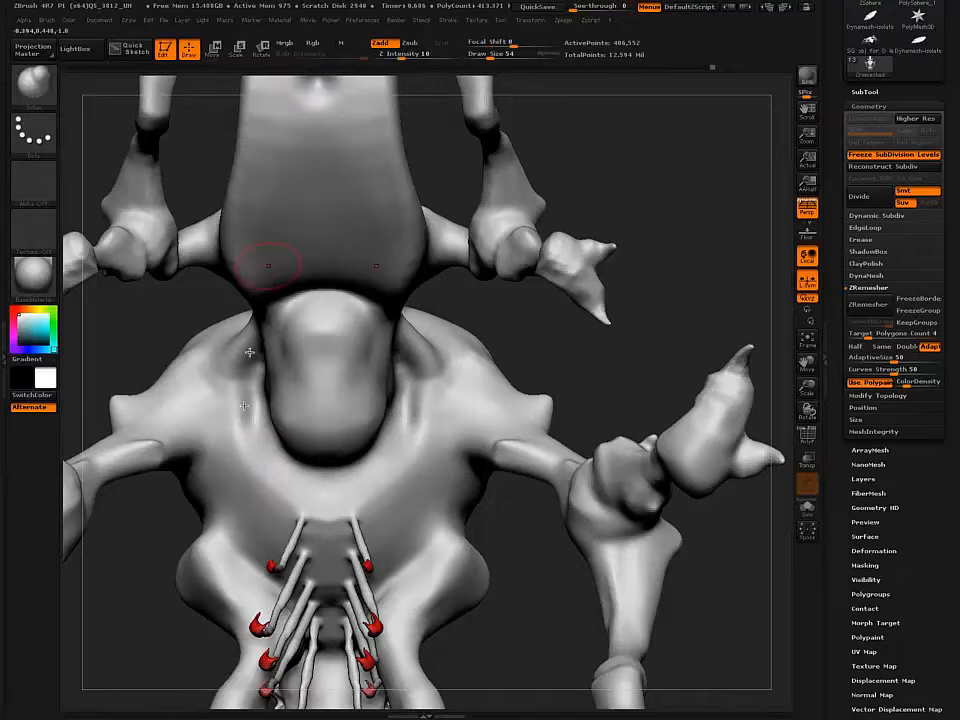
key(shift)
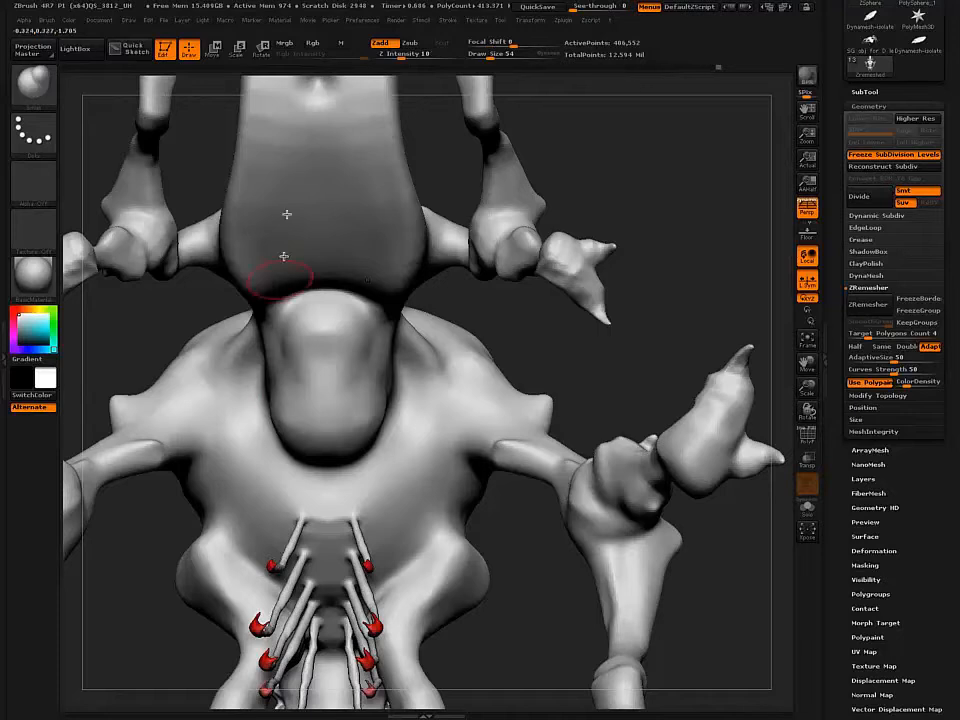
- Switch to the Clay brush at draw size 62 and build up the long head's broad surface, smoothing the strokes
alt+right_drag(286, 214, 276, 320)
mouse_move(296, 177)
mouse_down()
mouse_move(276, 153)
mouse_move(308, 174)
mouse_move(306, 191)
mouse_up()
key(b)
key(c)
key(l)
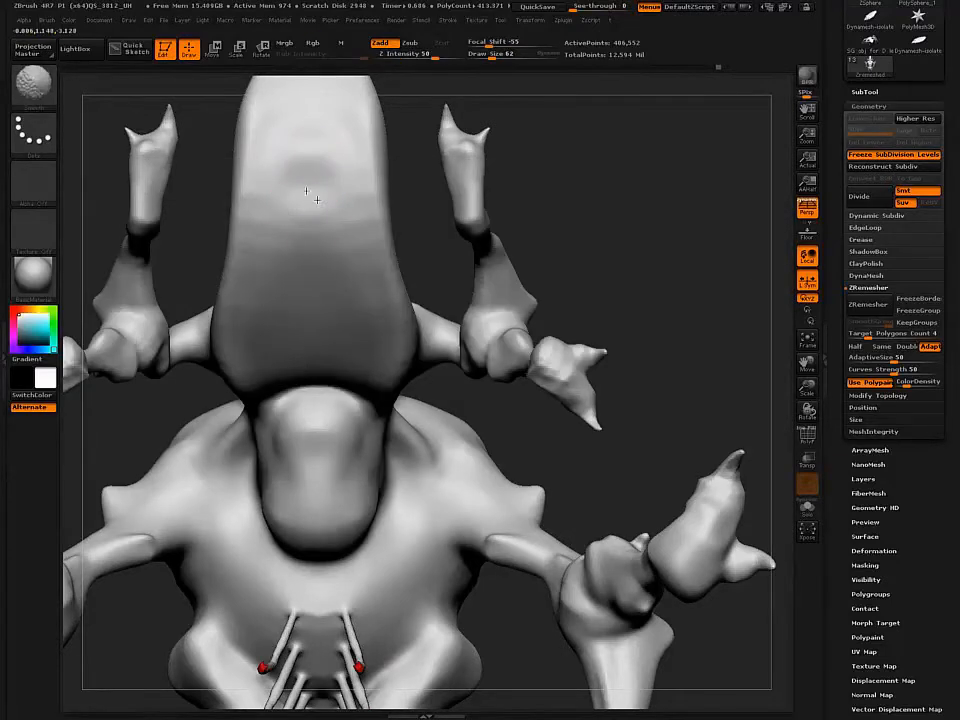
drag(160, 378, 208, 465)
- Refine the forms along the neck, flank and leg roots with Clay strokes, smoothing the transitions into the head and body
alt+right_drag(118, 304, 345, 480)
right_drag(290, 404, 281, 401)
shift+drag(358, 428, 281, 407)
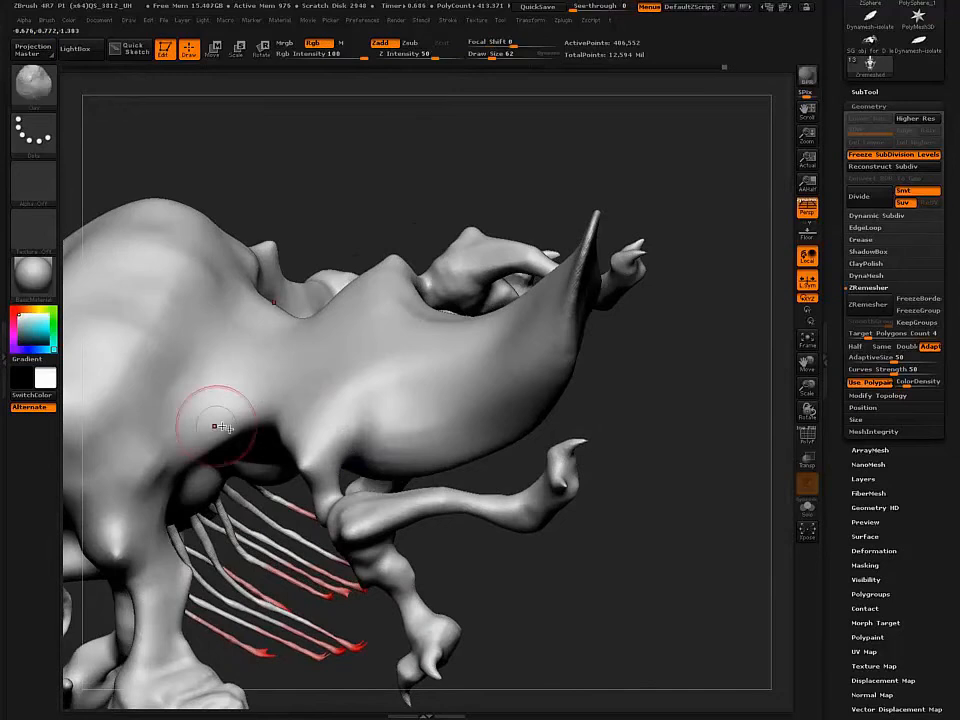
mouse_move(221, 431)
right_down()
mouse_move(240, 446)
mouse_move(318, 453)
right_up()
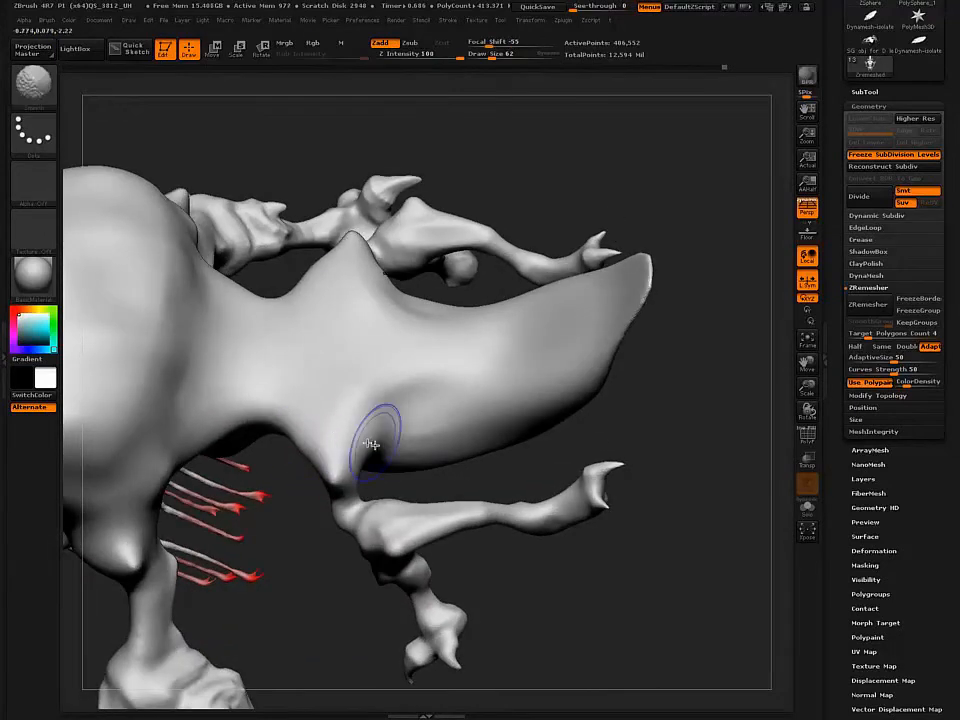
mouse_move(246, 435)
right_down()
mouse_move(283, 461)
mouse_move(261, 443)
mouse_move(270, 508)
mouse_move(294, 484)
mouse_move(275, 459)
mouse_move(336, 463)
mouse_move(365, 486)
right_up()
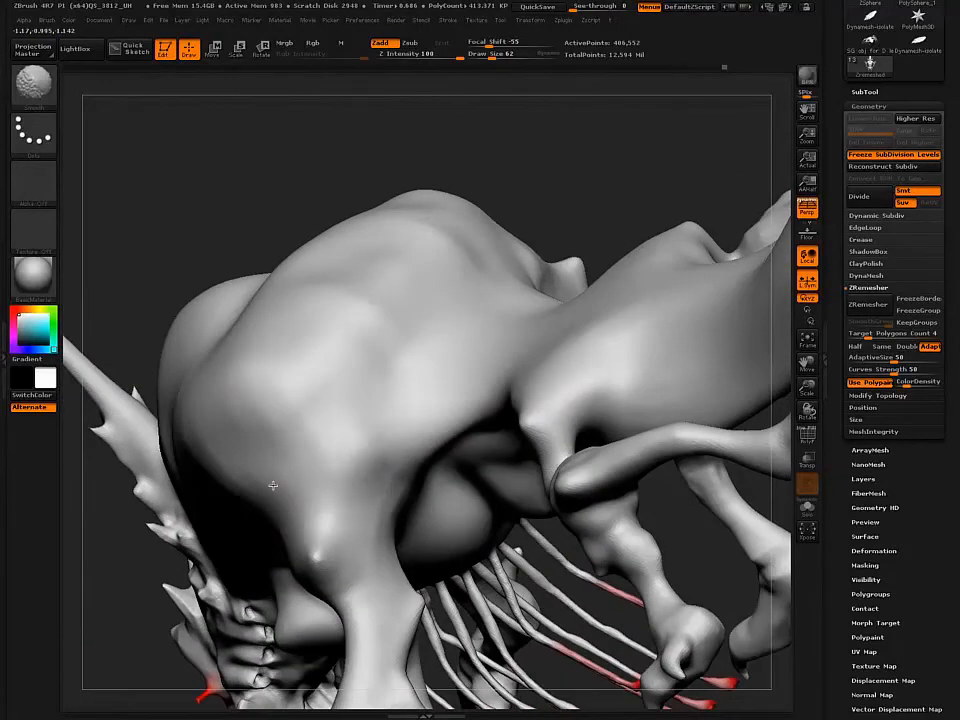
mouse_move(279, 489)
right_down()
mouse_move(375, 484)
mouse_move(308, 450)
mouse_move(311, 434)
mouse_move(347, 443)
right_up()
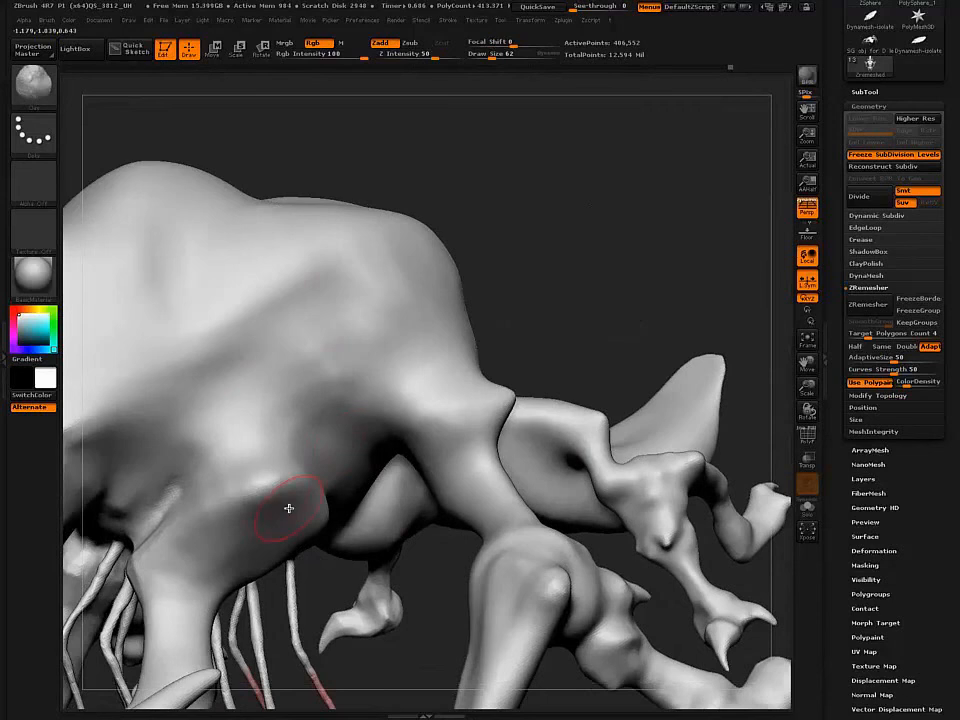